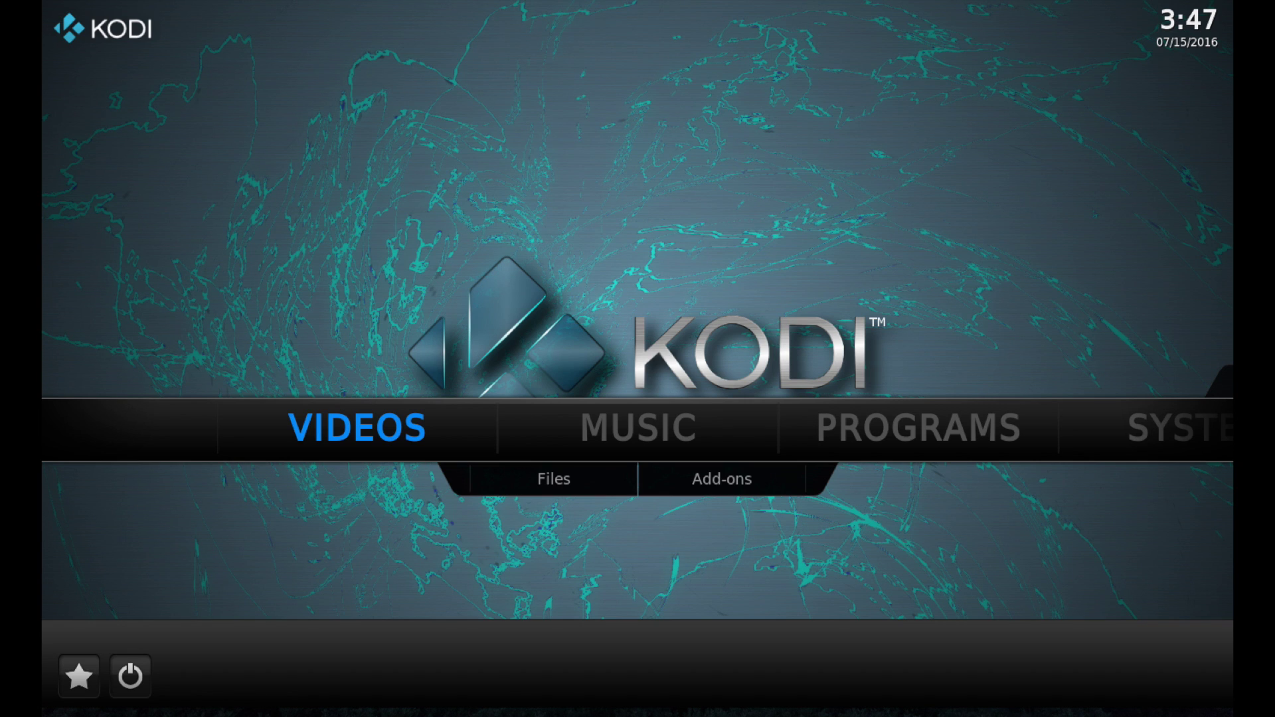
{"action": "key", "text": "Right"}
{"action": "key", "text": "Right"}
{"action": "key", "text": "Right"}
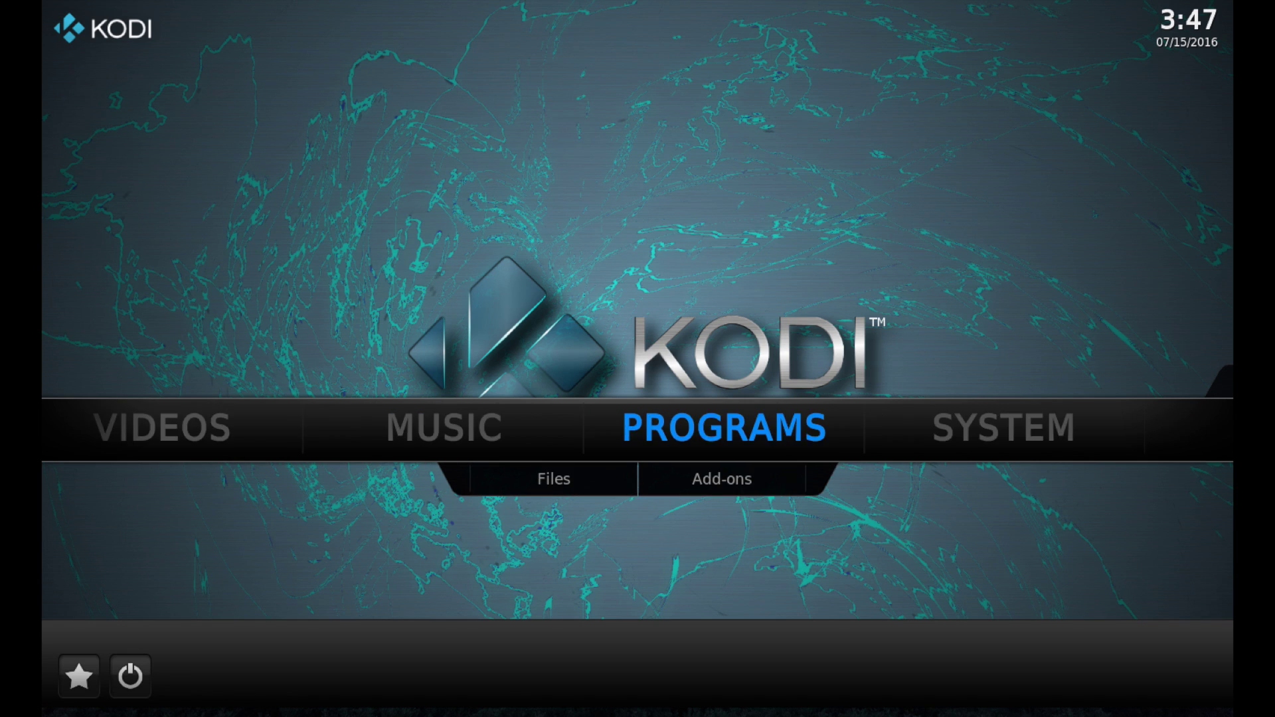
{"action": "key", "text": "Down"}
{"action": "key", "text": "Right"}
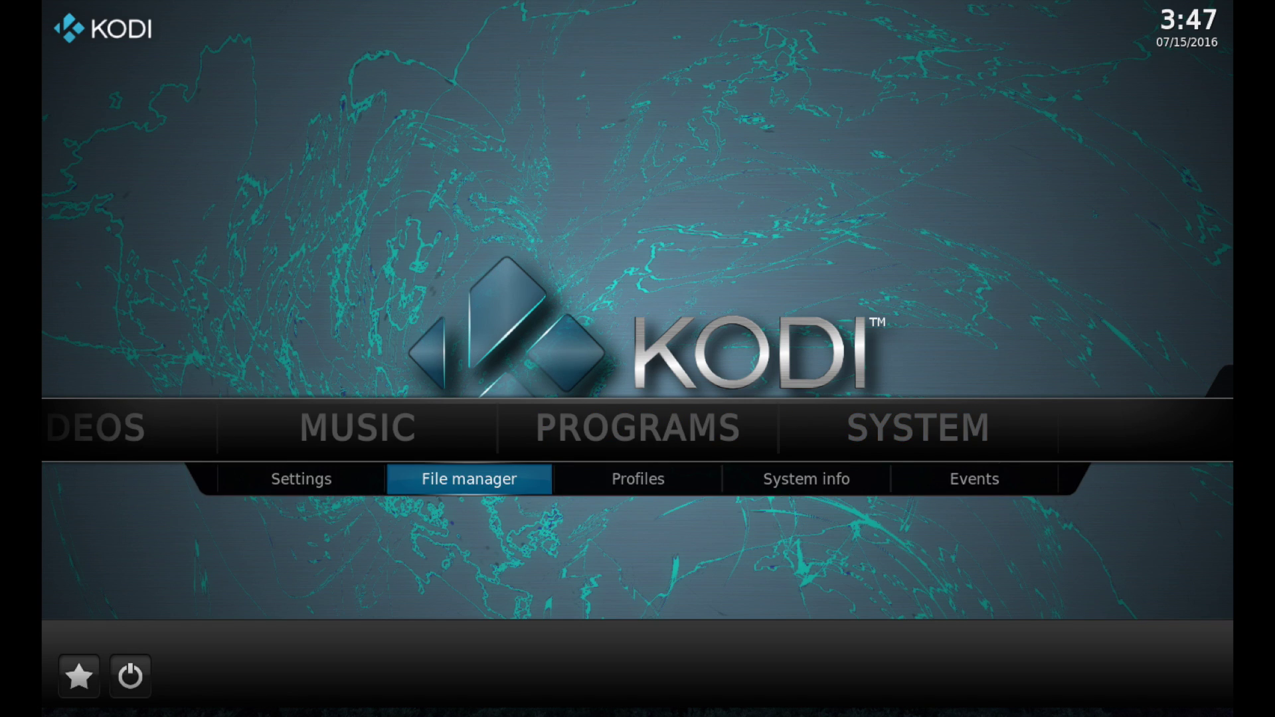
{"action": "key", "text": "Return"}
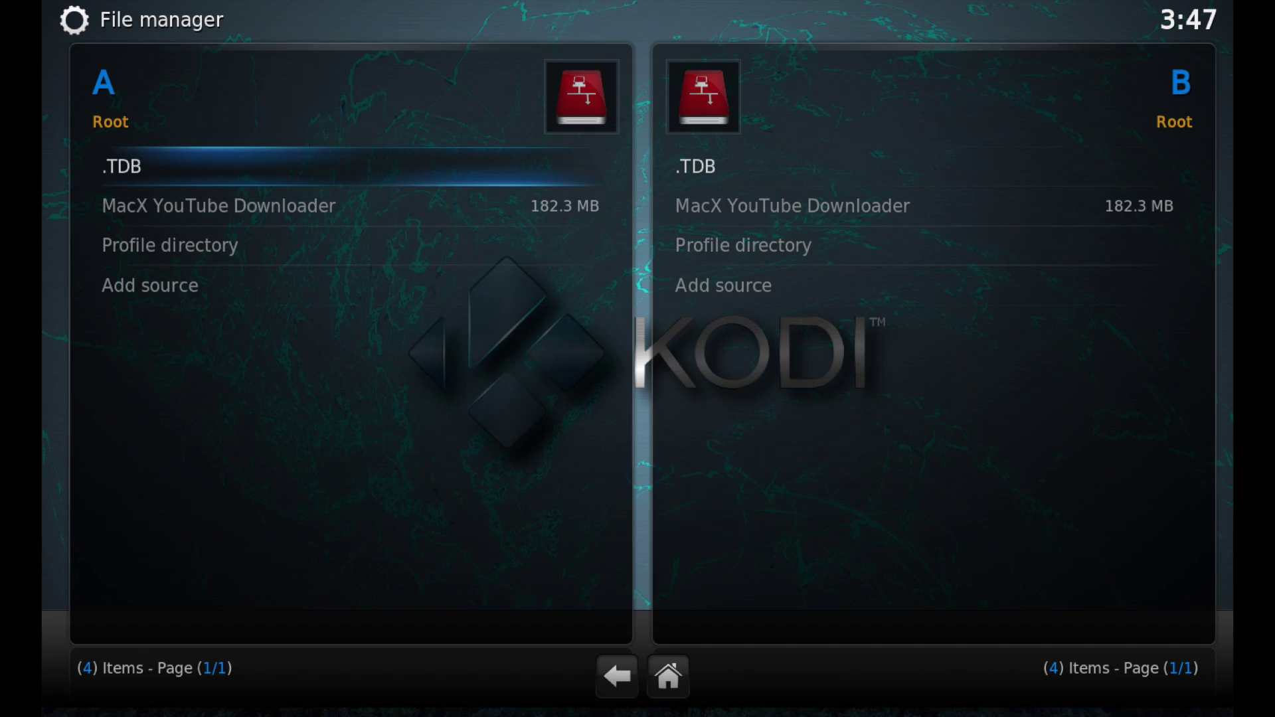
{"action": "key", "text": "Down"}
{"action": "key", "text": "Down"}
{"action": "key", "text": "Down"}
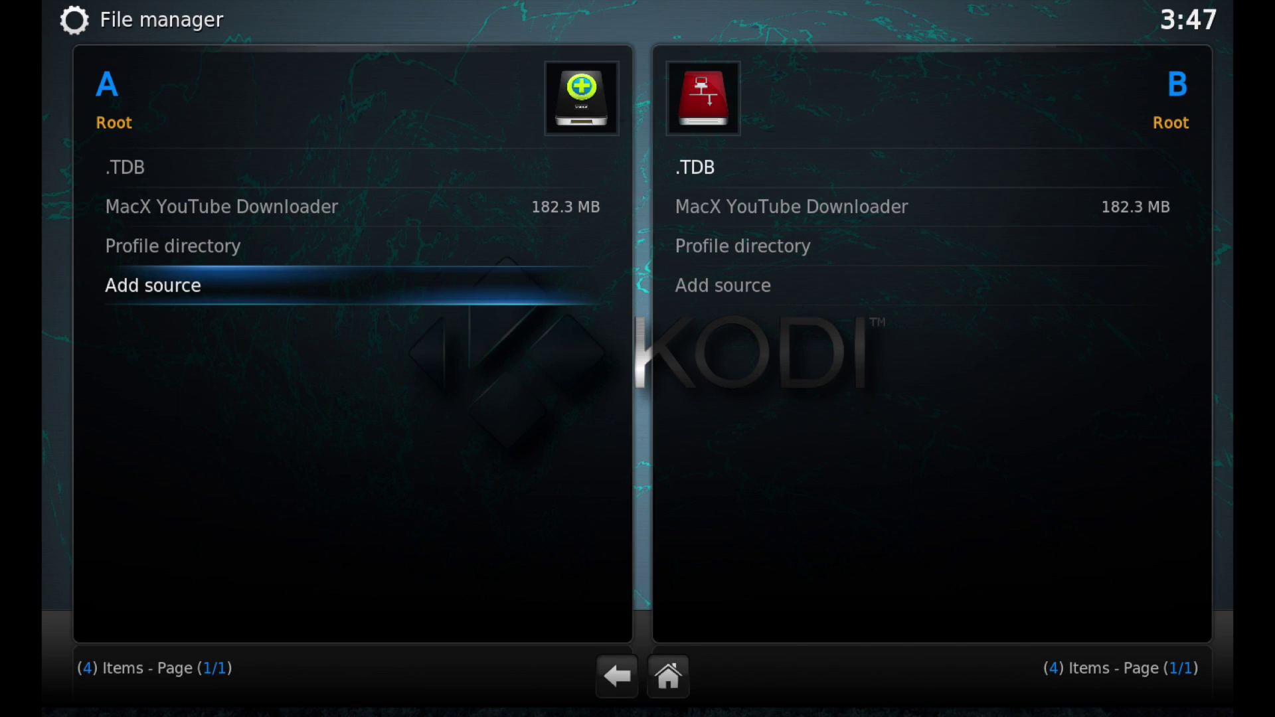
{"action": "key", "text": "Return"}
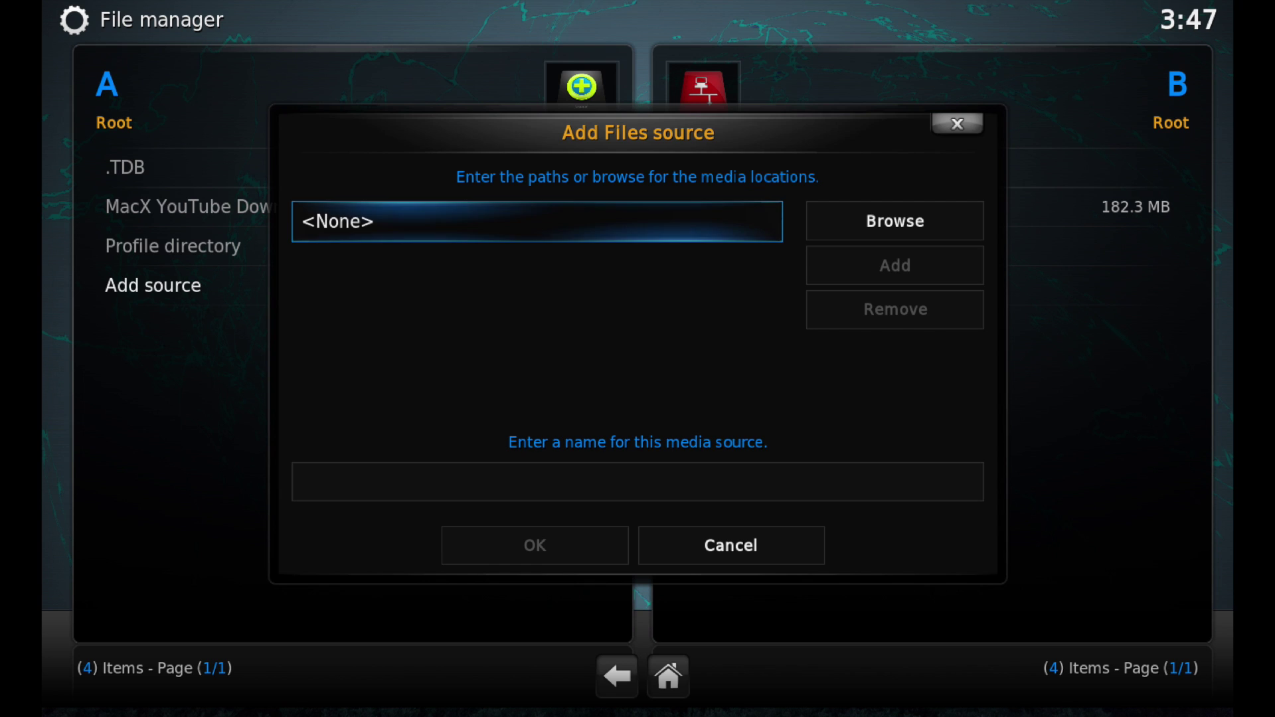
{"action": "key", "text": "Return"}
{"action": "type", "text": "h"}
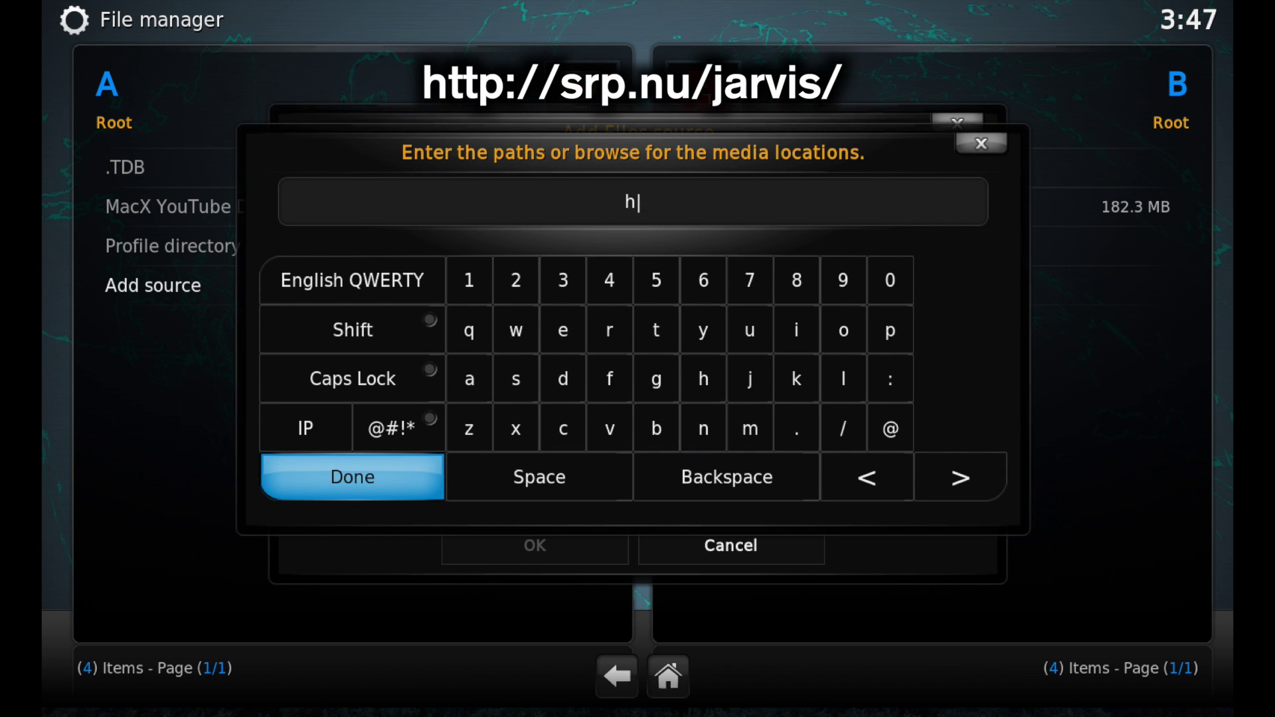
{"action": "type", "text": "ttp://srp.nu/jarvis"}
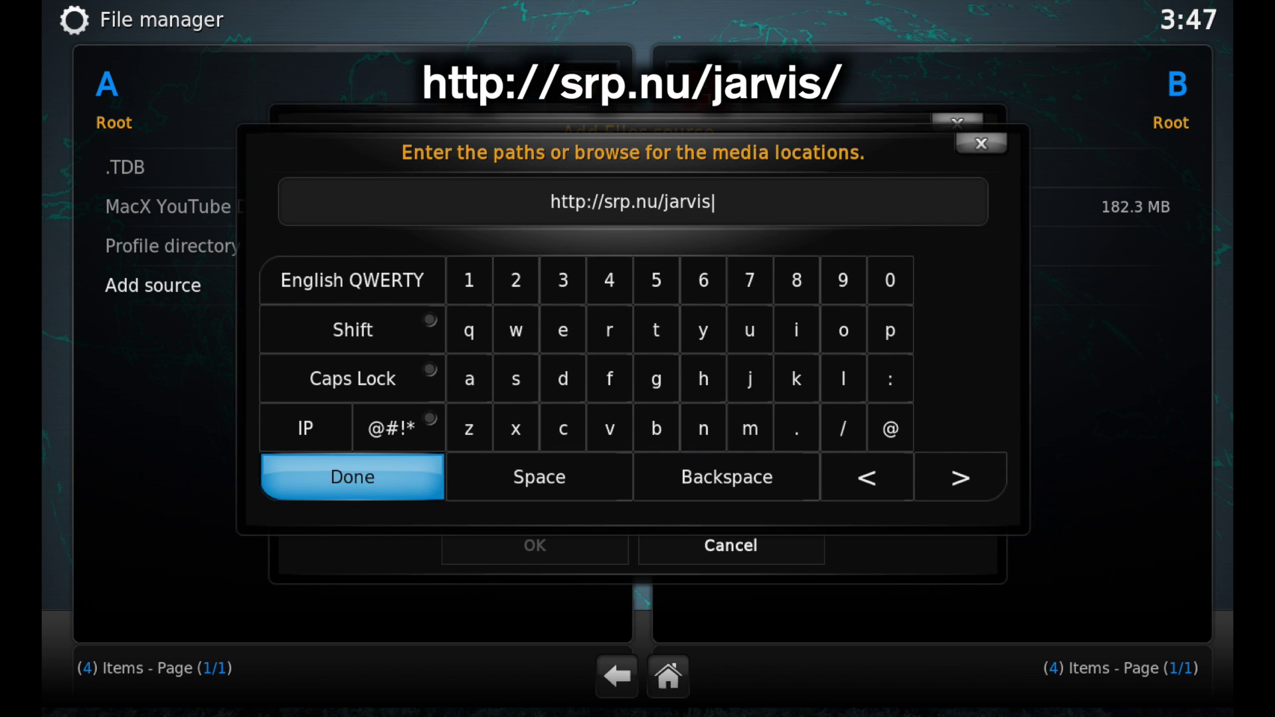
{"action": "type", "text": "/"}
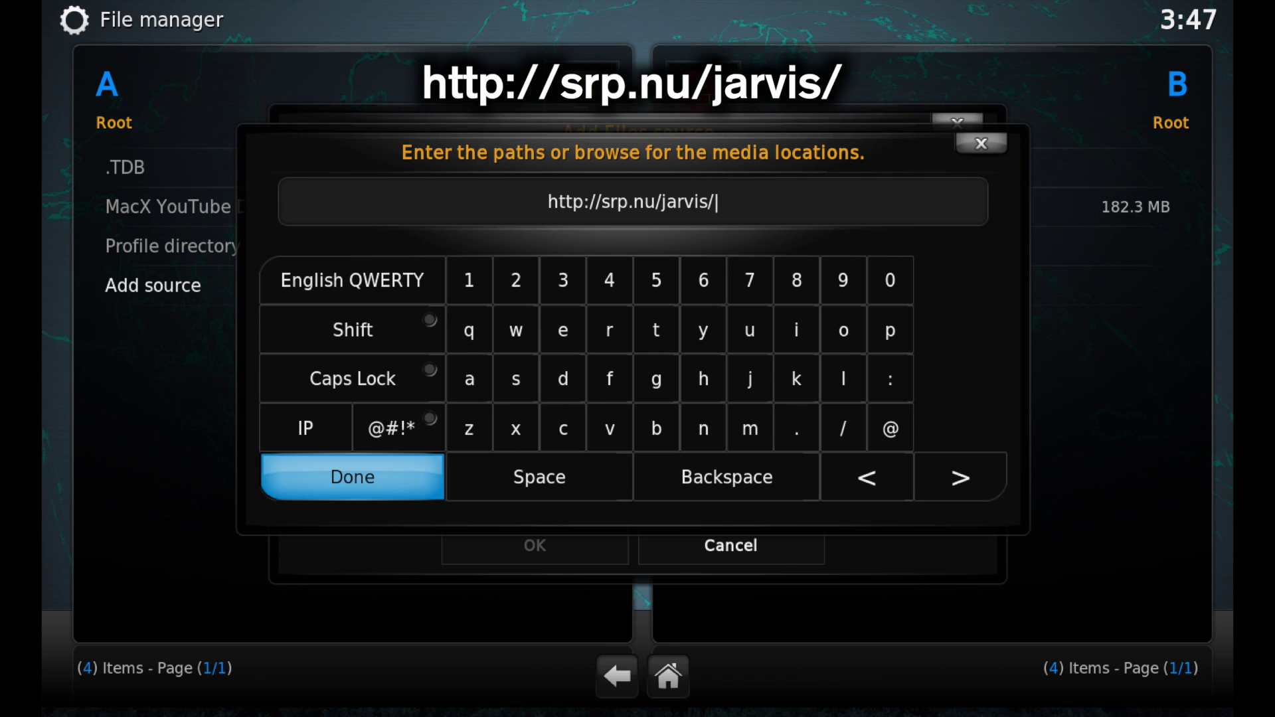
{"action": "key", "text": "Up"}
{"action": "key", "text": "Down"}
{"action": "key", "text": "Return"}
- Replace the suggested name 'jarvis' with '.Srp' and save the source
{"action": "left_click", "coordinate": [638, 483]}
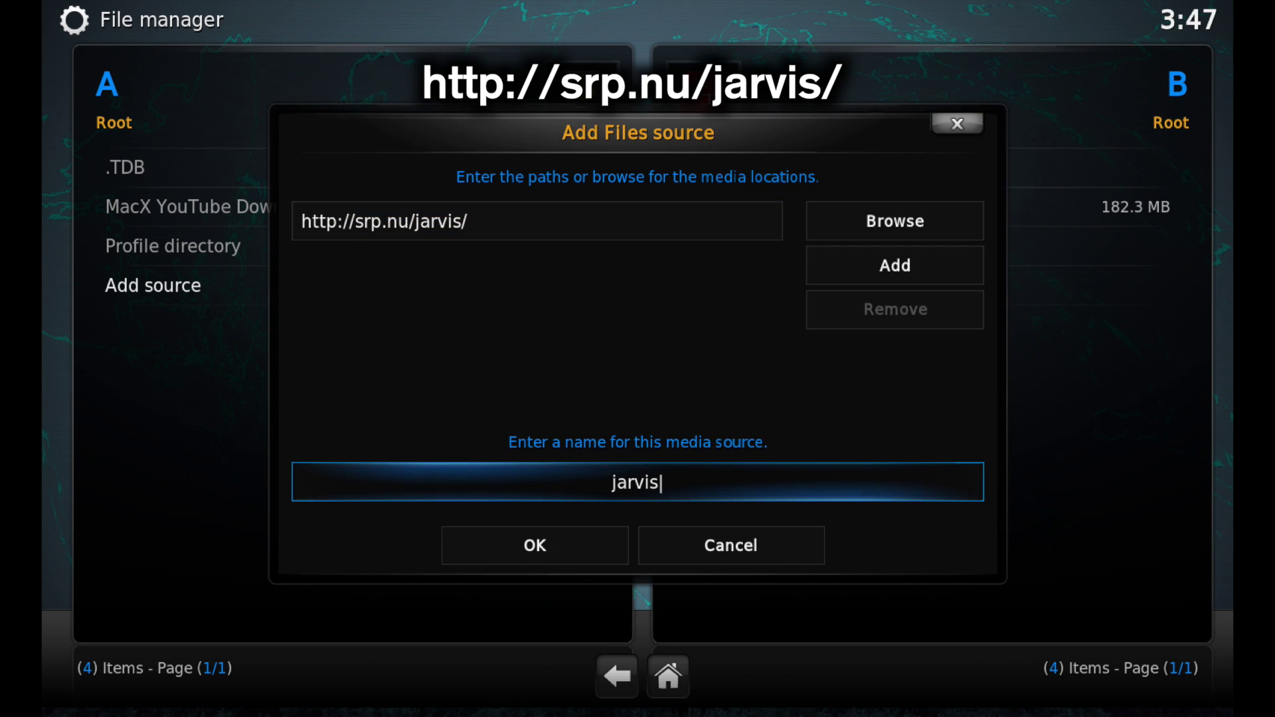
{"action": "key", "text": "BackSpace"}
{"action": "key", "text": "BackSpace"}
{"action": "key", "text": "BackSpace"}
{"action": "type", "text": "."}
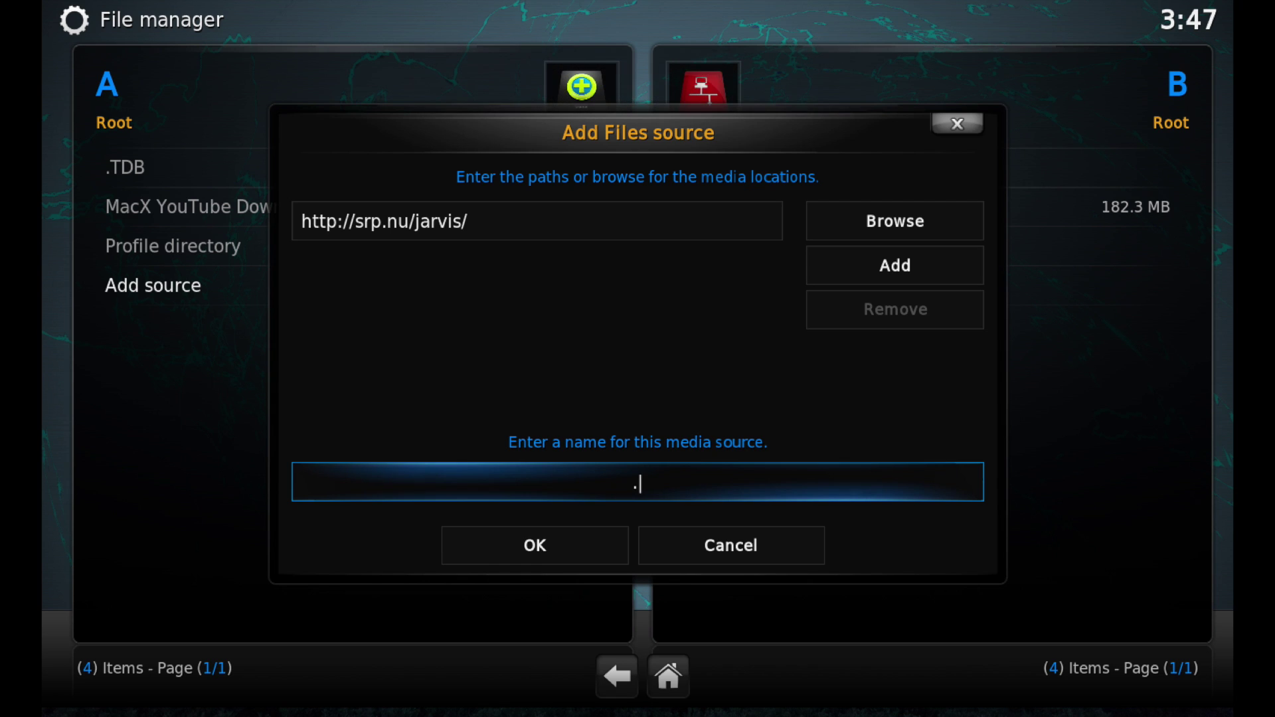
{"action": "type", "text": "Srp"}
{"action": "key", "text": "Down"}
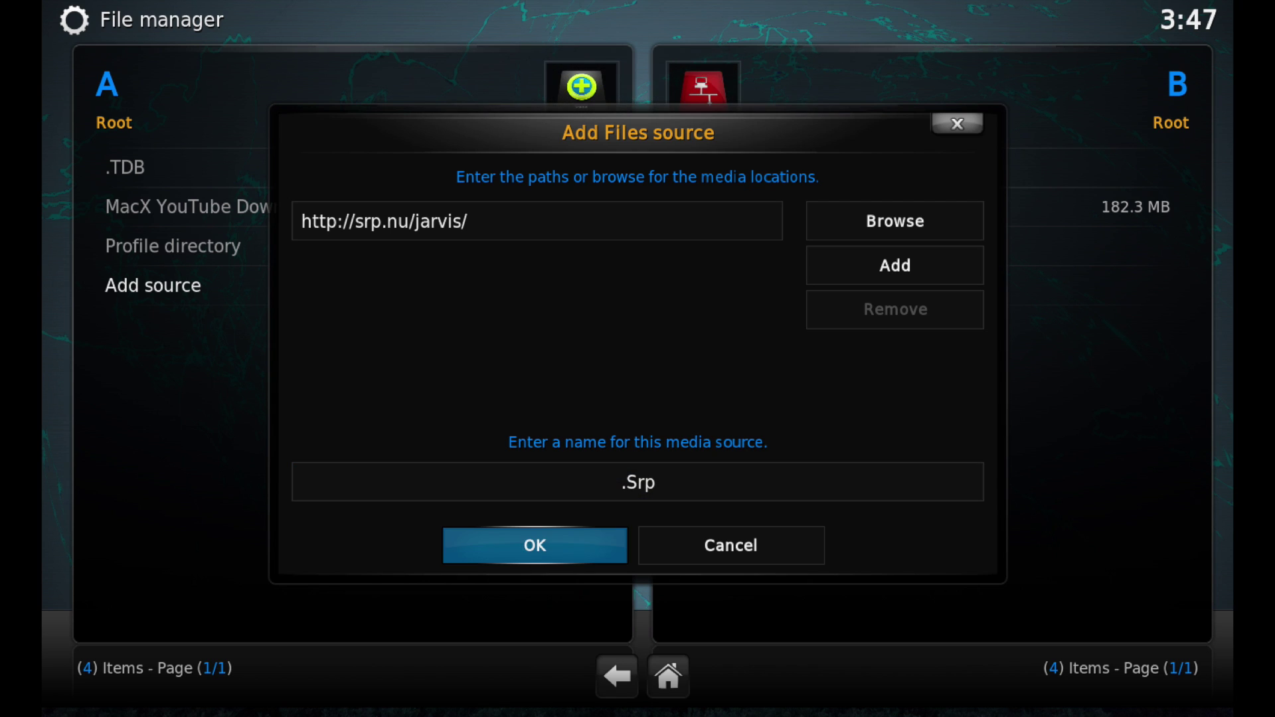
{"action": "key", "text": "Return"}
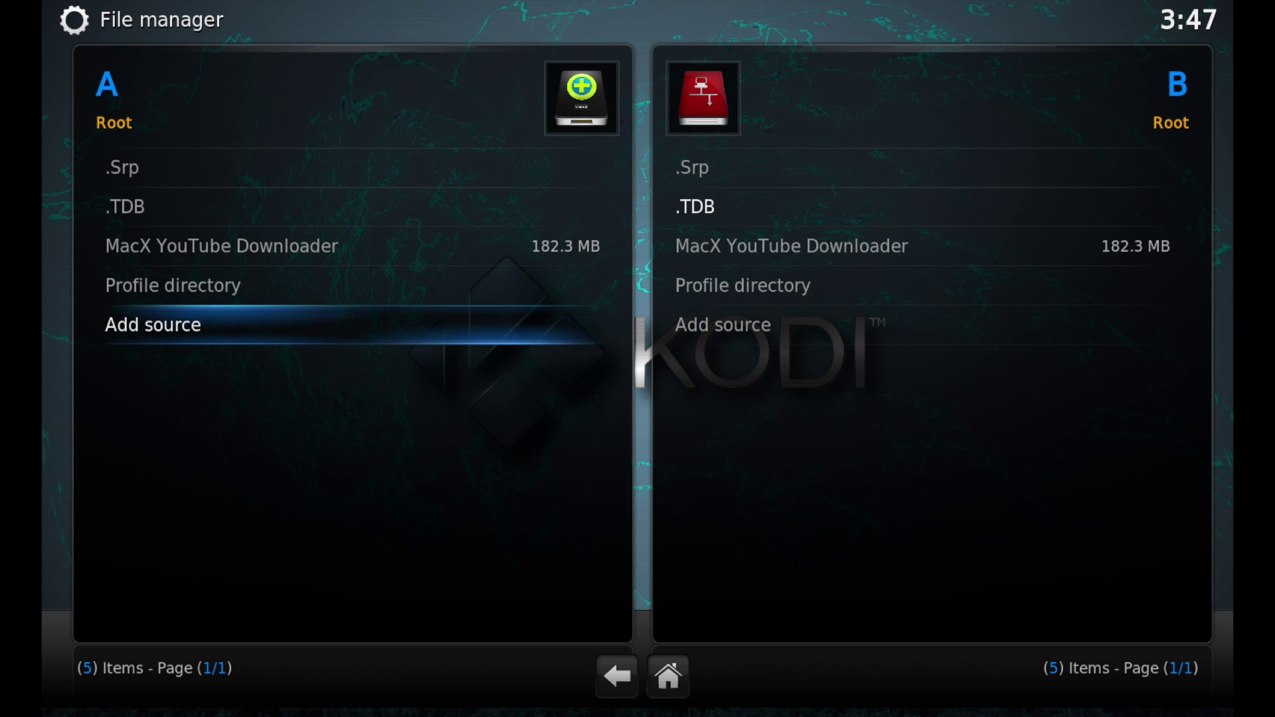
- Check the folders inside the .Srp source, then exit the File manager to the home screen
{"action": "key", "text": "Up"}
{"action": "key", "text": "Up"}
{"action": "key", "text": "Up"}
{"action": "key", "text": "Return"}
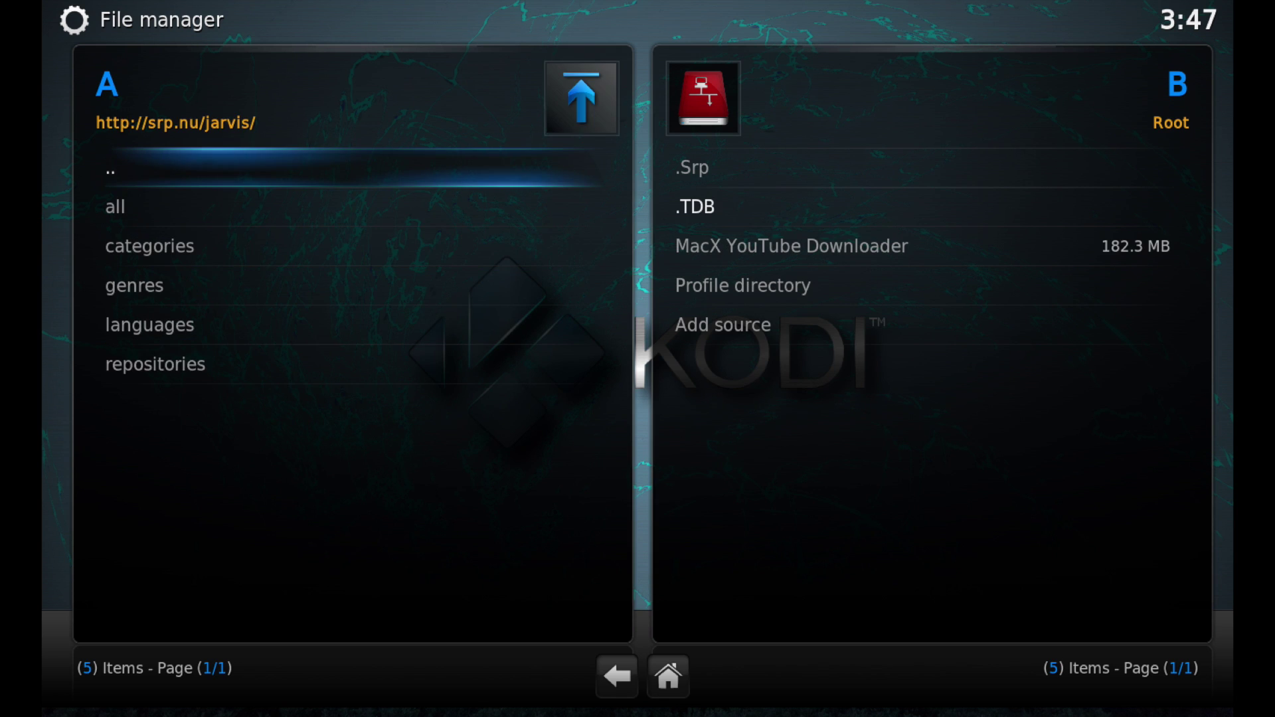
{"action": "key", "text": "Down"}
{"action": "key", "text": "Down"}
{"action": "key", "text": "Down"}
{"action": "key", "text": "Return"}
{"action": "key", "text": "Escape"}
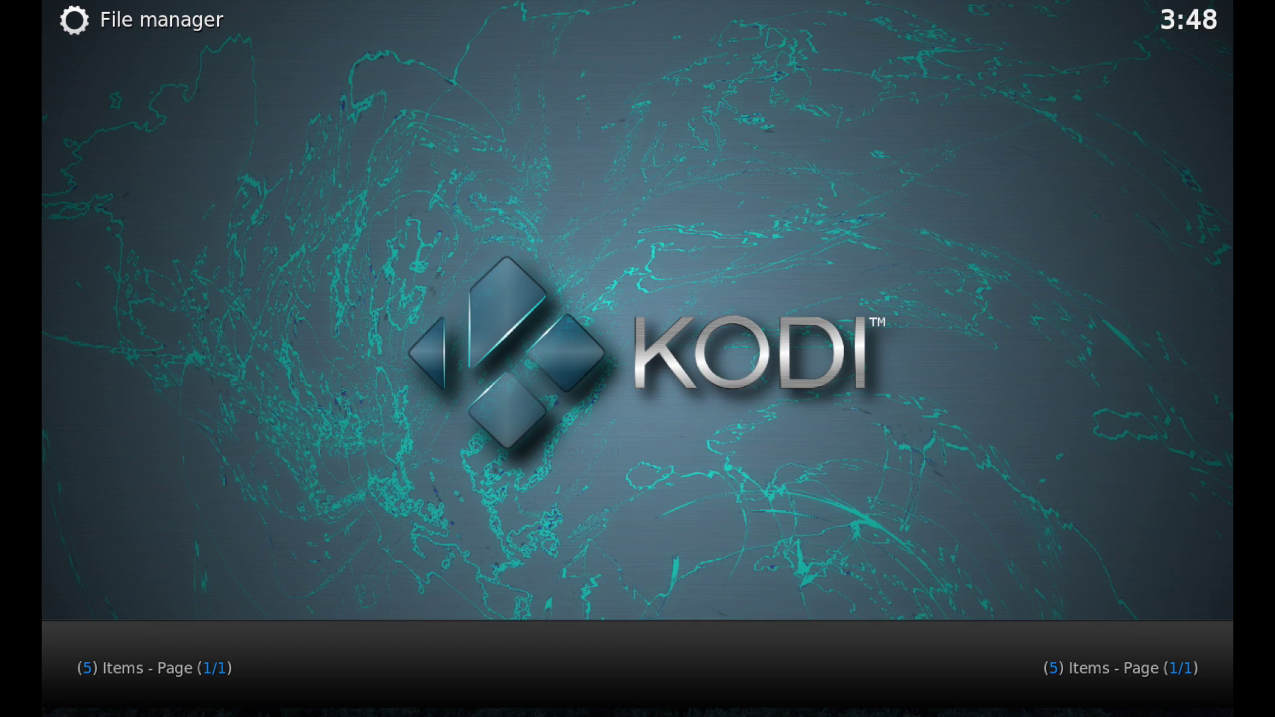
- Go to the Add-ons page in Settings and choose Install from zip file
{"action": "key", "text": "Down"}
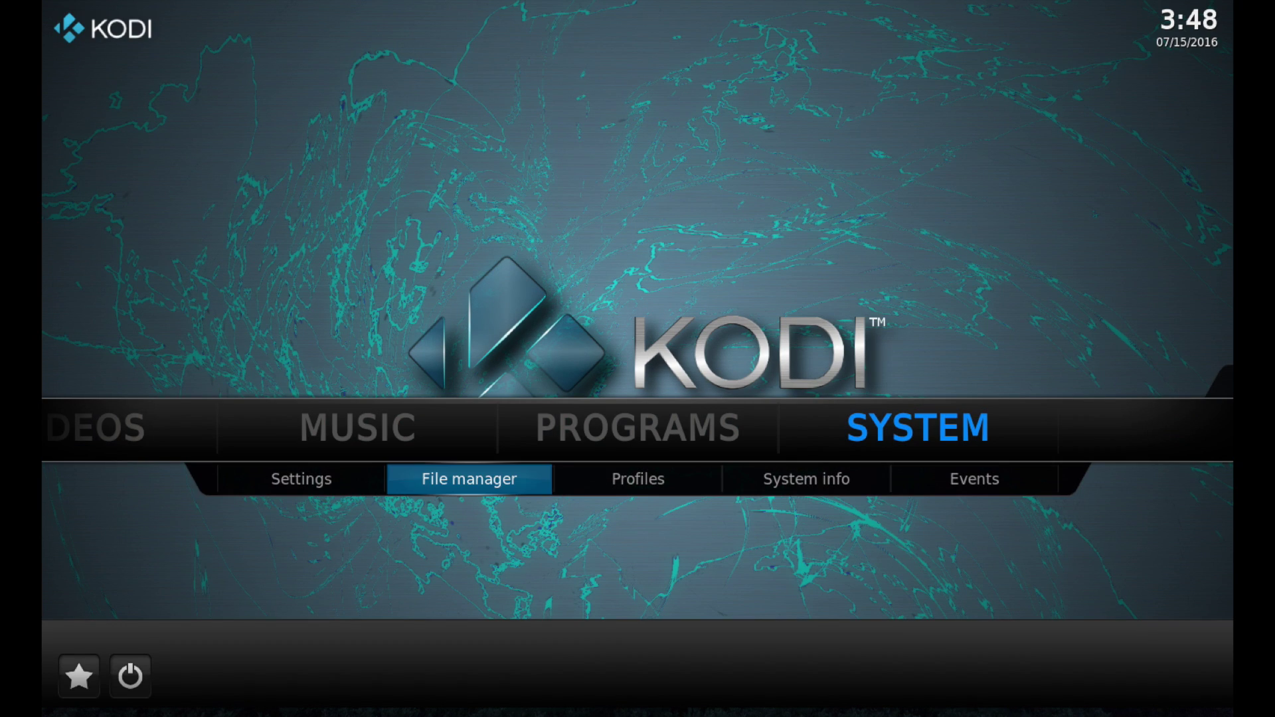
{"action": "key", "text": "Left"}
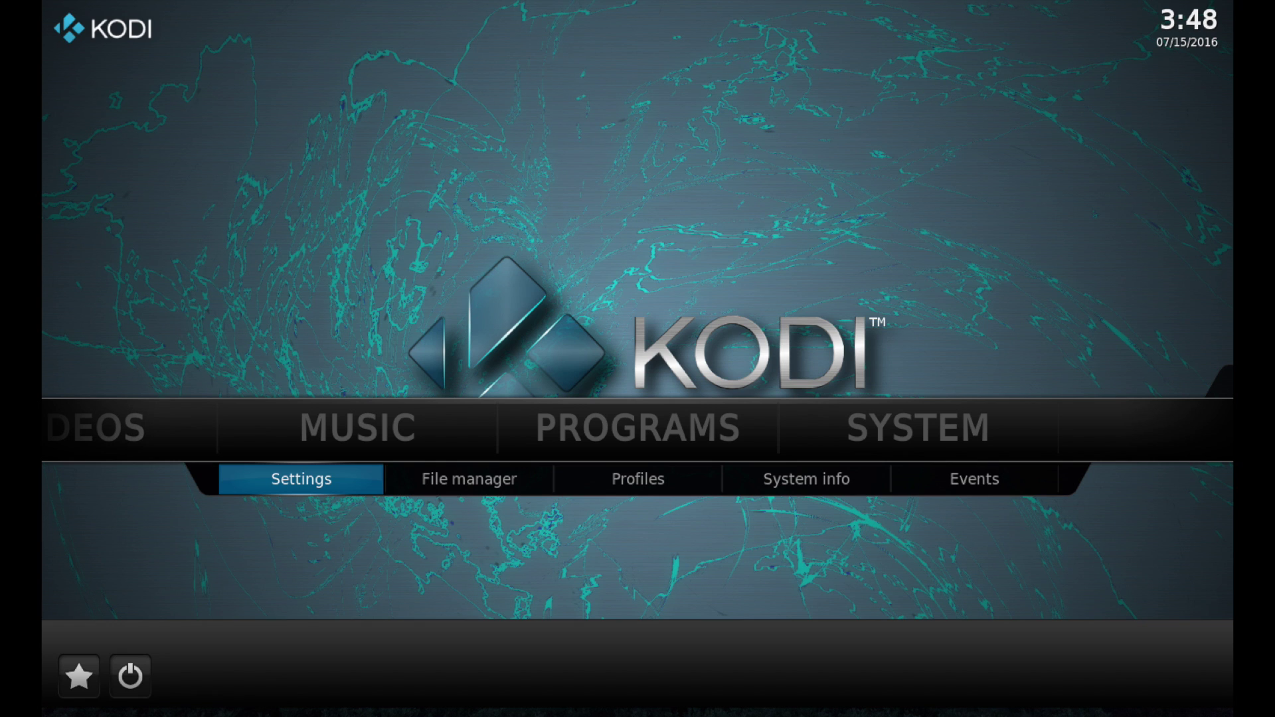
{"action": "key", "text": "Return"}
{"action": "key", "text": "Down"}
{"action": "key", "text": "Down"}
{"action": "key", "text": "Down"}
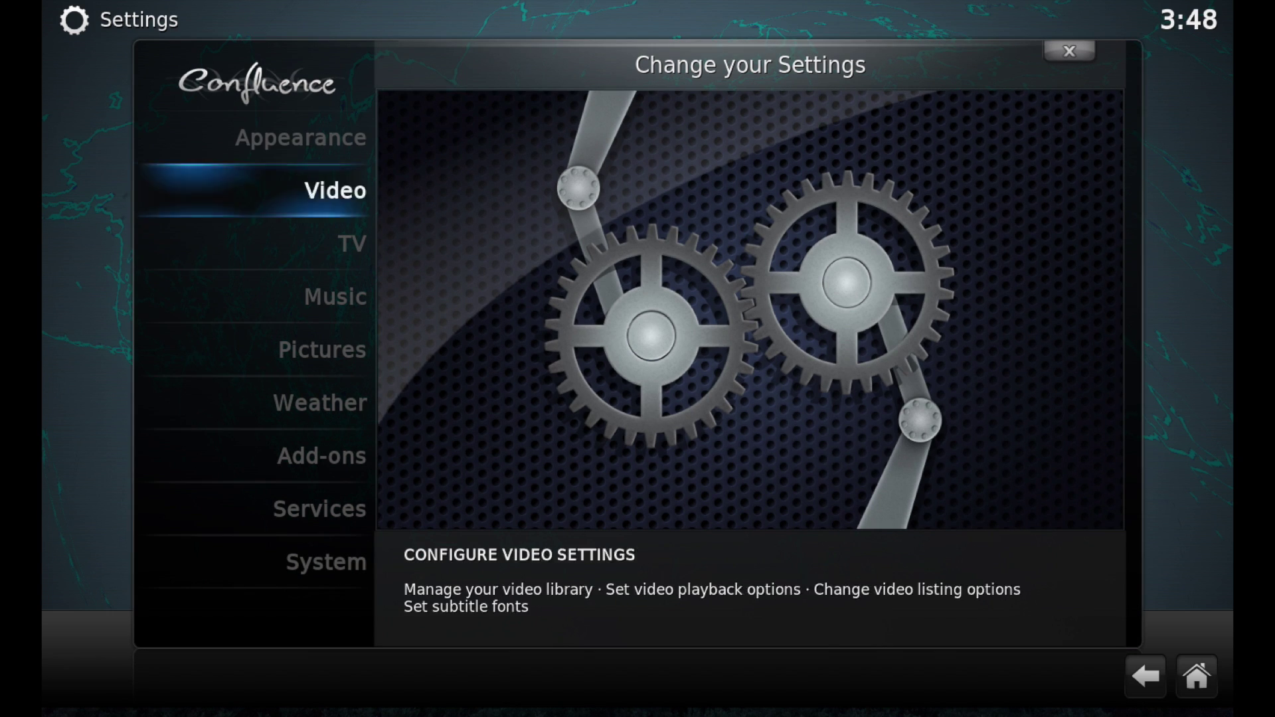
{"action": "key", "text": "Down"}
{"action": "key", "text": "Down"}
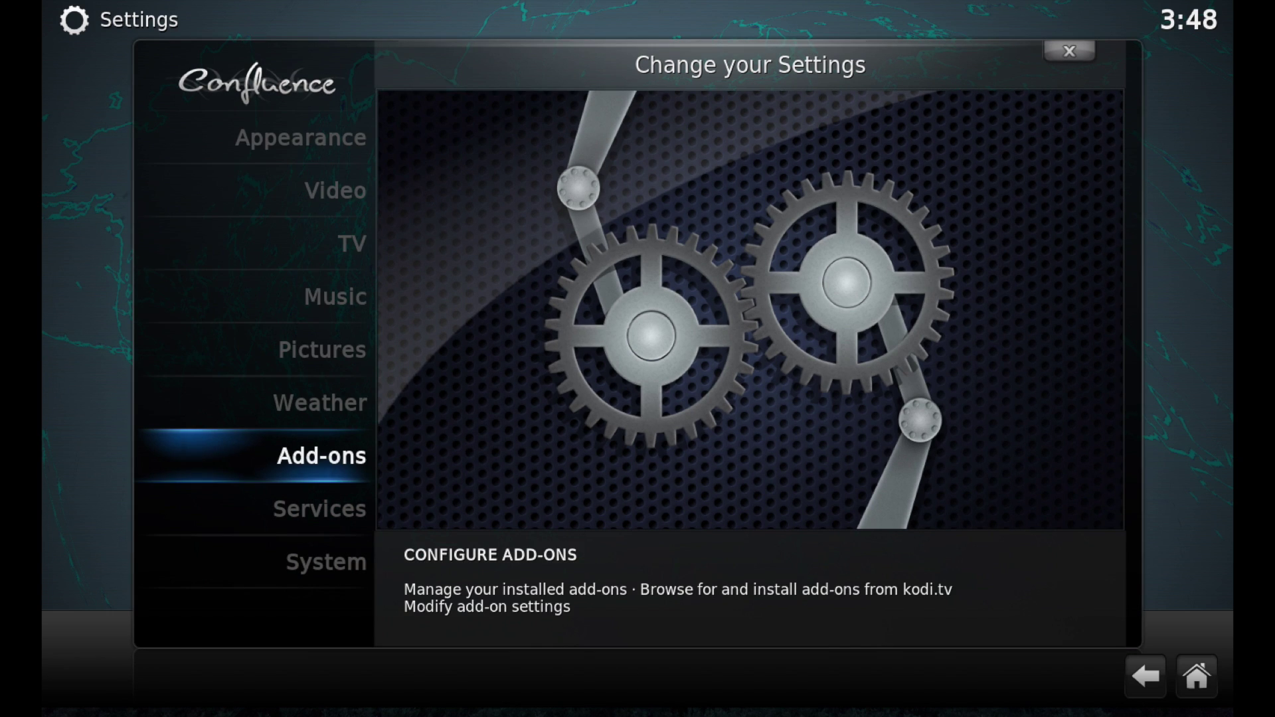
{"action": "key", "text": "Return"}
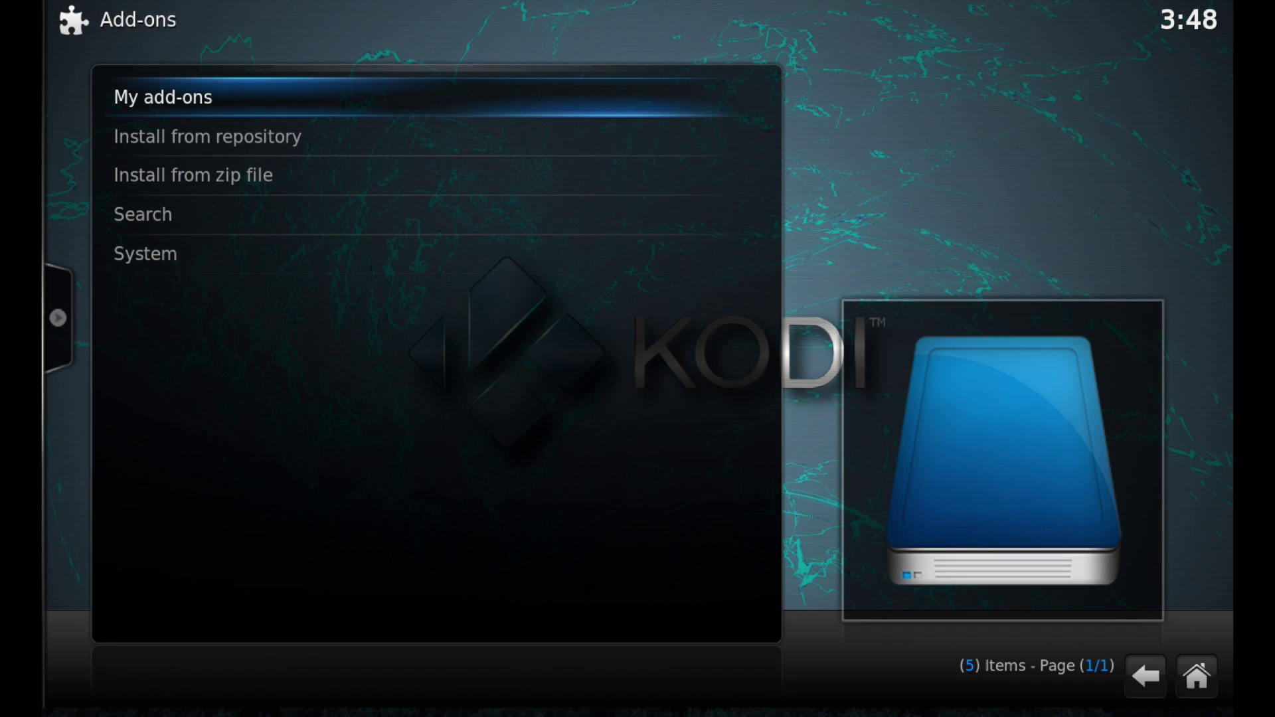
{"action": "key", "text": "Down"}
{"action": "key", "text": "Down"}
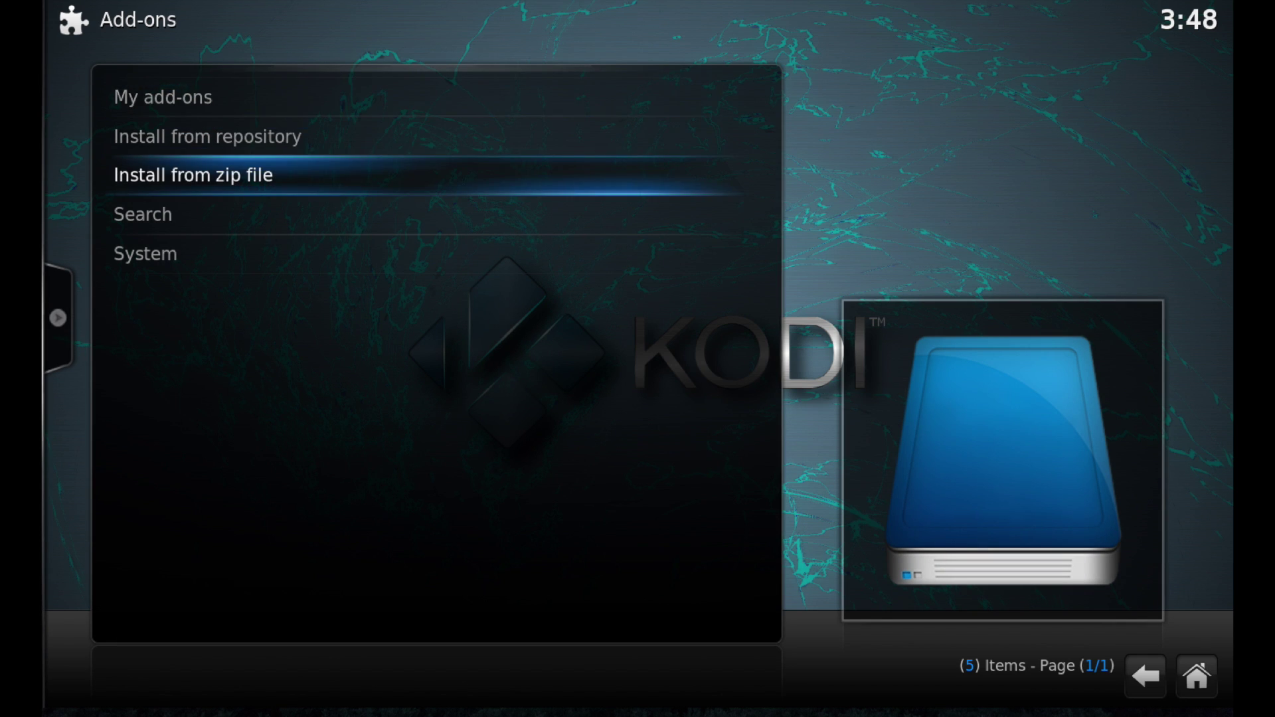
{"action": "key", "text": "Return"}
- Install superrepo.kodi.jarvis.all-0.7.04.zip from the .Srp source's all folder
{"action": "key", "text": "Down"}
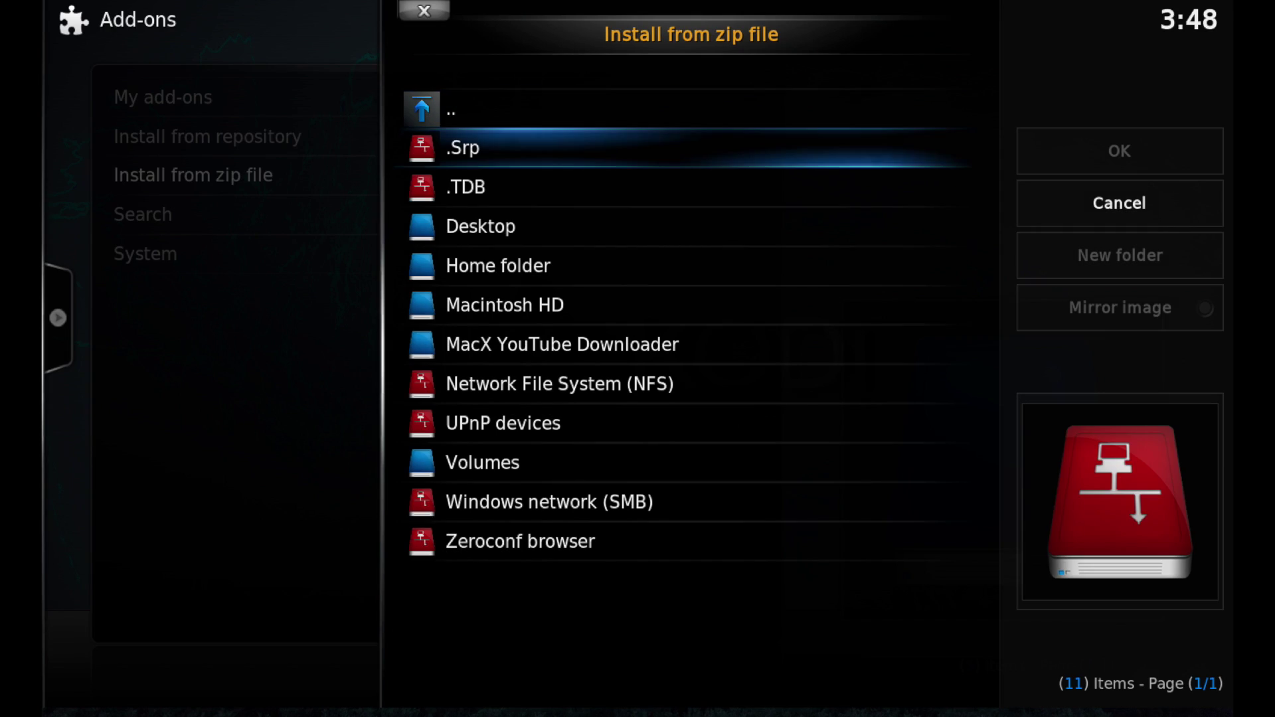
{"action": "key", "text": "Return"}
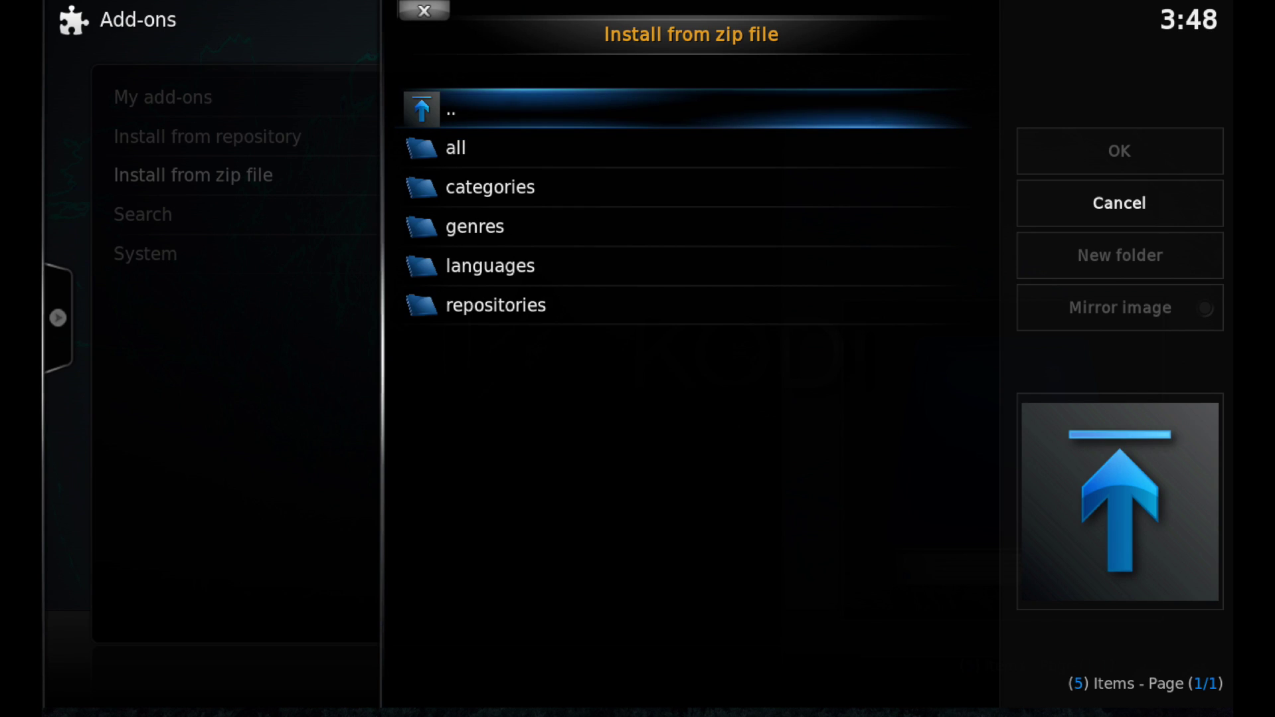
{"action": "key", "text": "Down"}
{"action": "key", "text": "Return"}
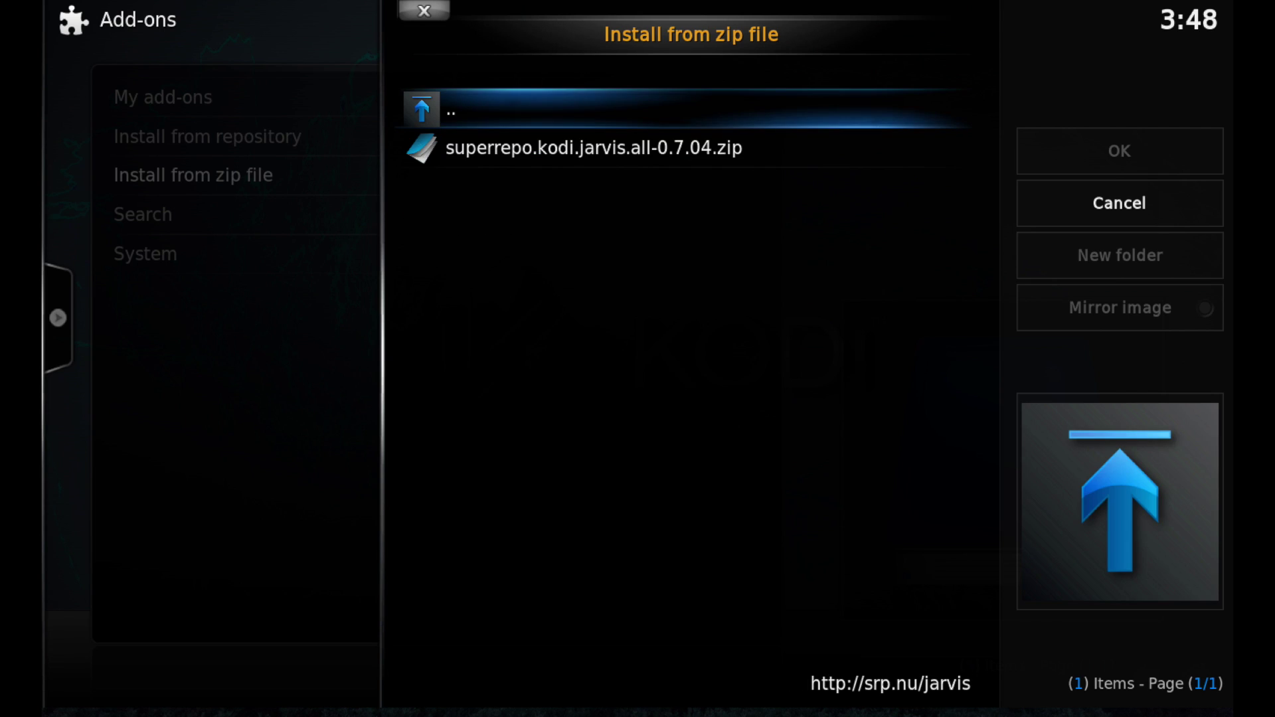
{"action": "key", "text": "Down"}
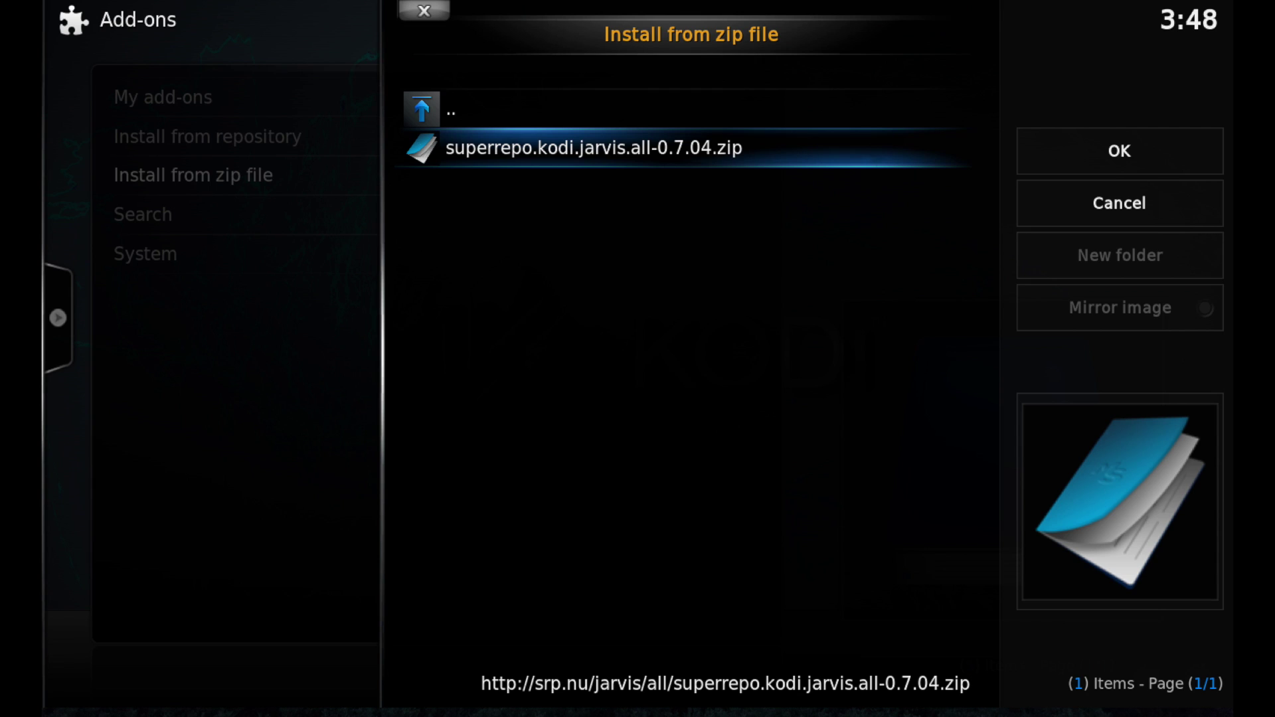
{"action": "key", "text": "Return"}
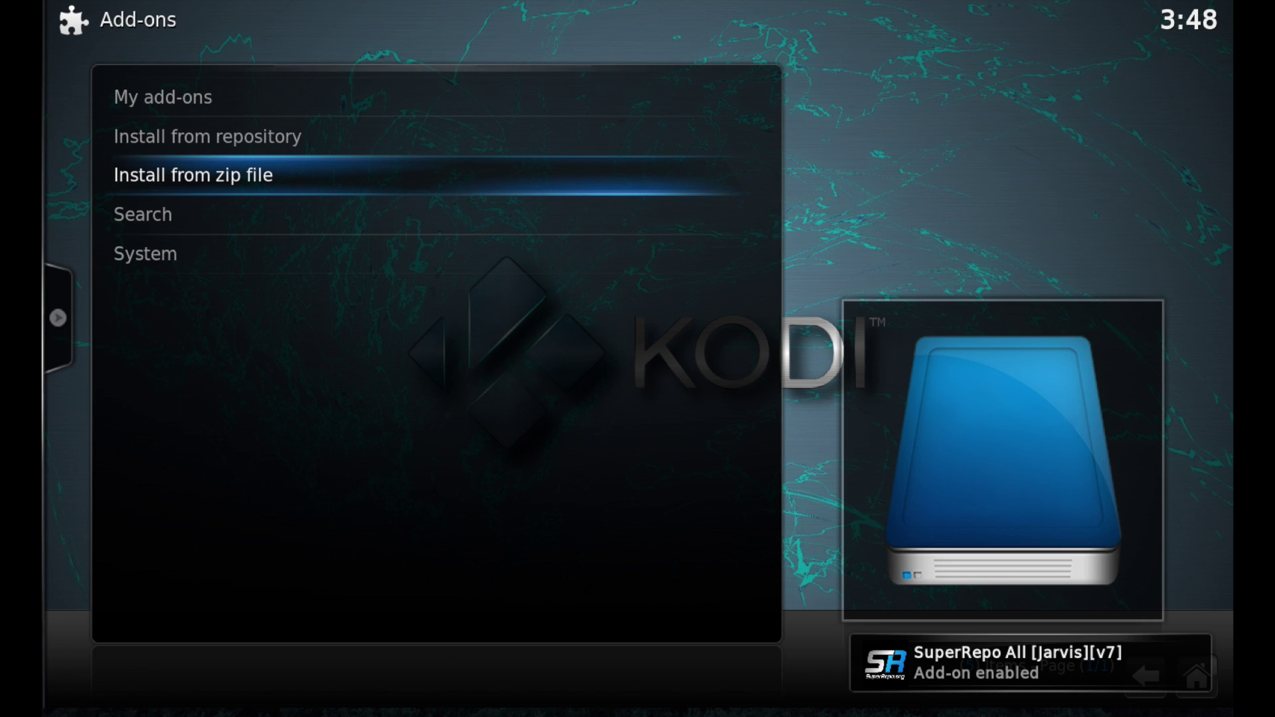
- Browse SuperRepo All's Video add-ons down to cCloud TV and open its 1.4.7 details
{"action": "key", "text": "Up"}
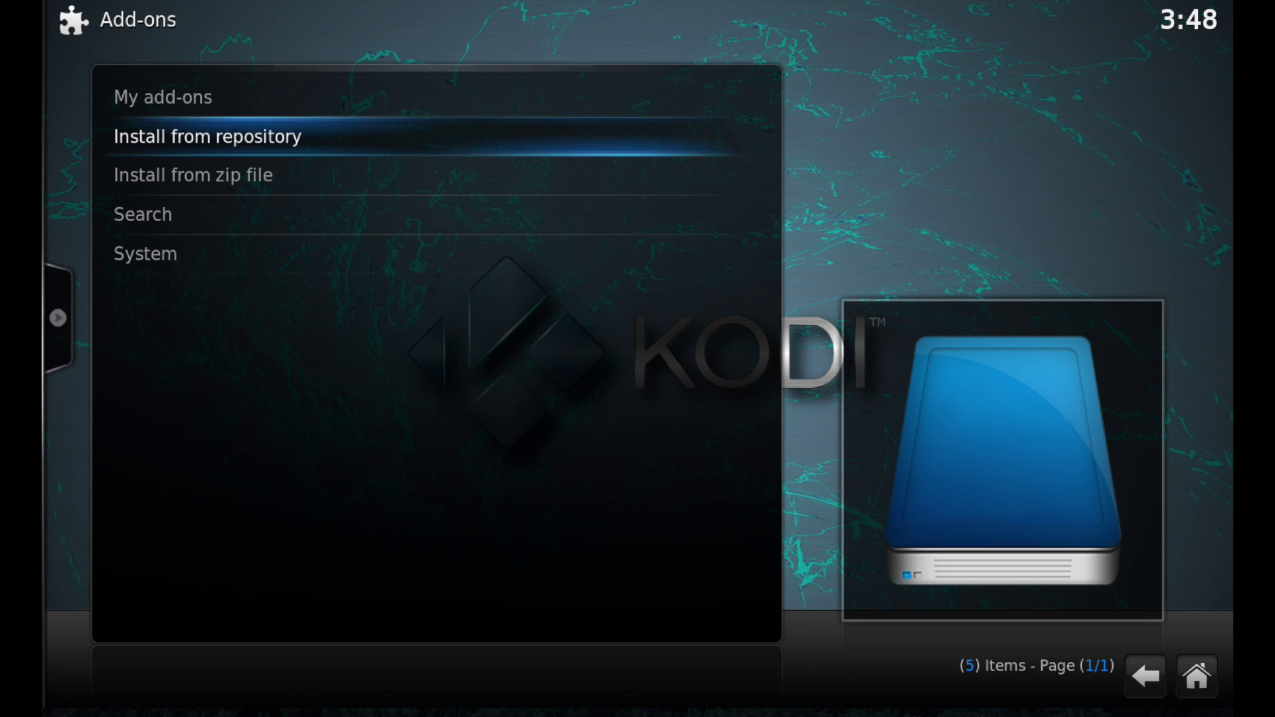
{"action": "key", "text": "Return"}
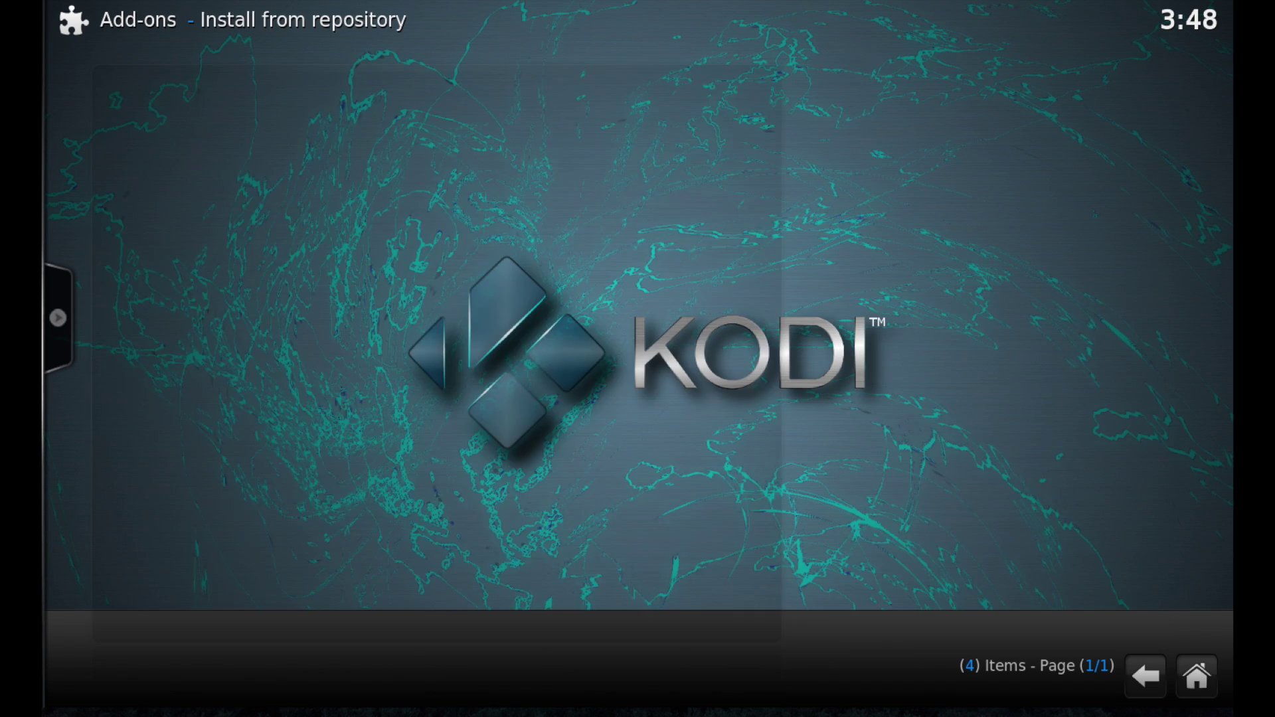
{"action": "key", "text": "Down"}
{"action": "key", "text": "Down"}
{"action": "key", "text": "Down"}
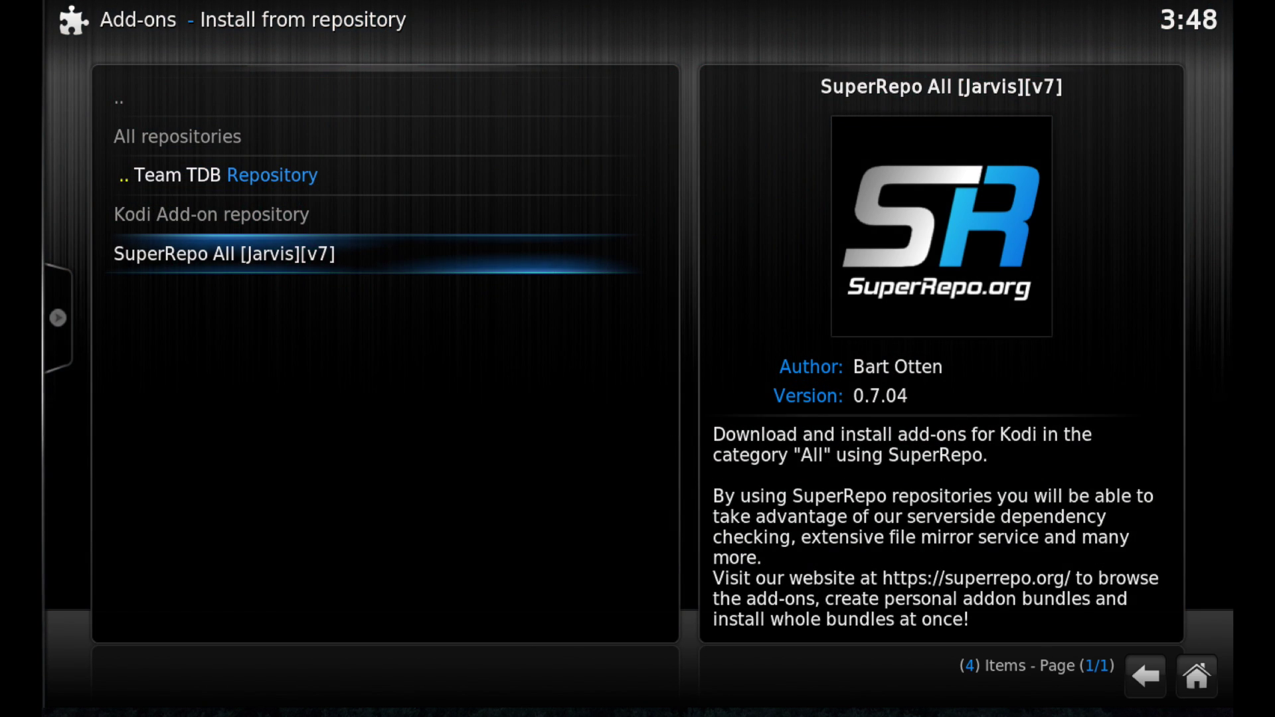
{"action": "key", "text": "Return"}
{"action": "key", "text": "Down"}
{"action": "key", "text": "Down"}
{"action": "key", "text": "Down"}
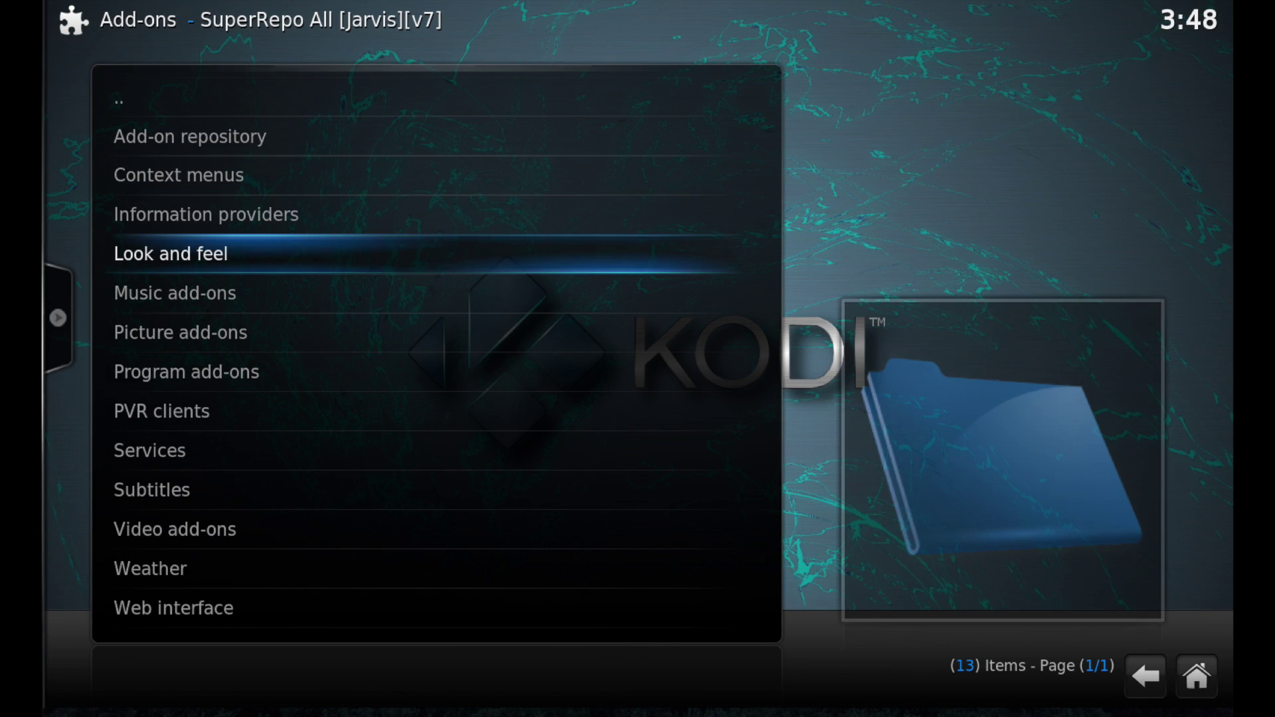
{"action": "key", "text": "Down"}
{"action": "key", "text": "Down"}
{"action": "key", "text": "Down"}
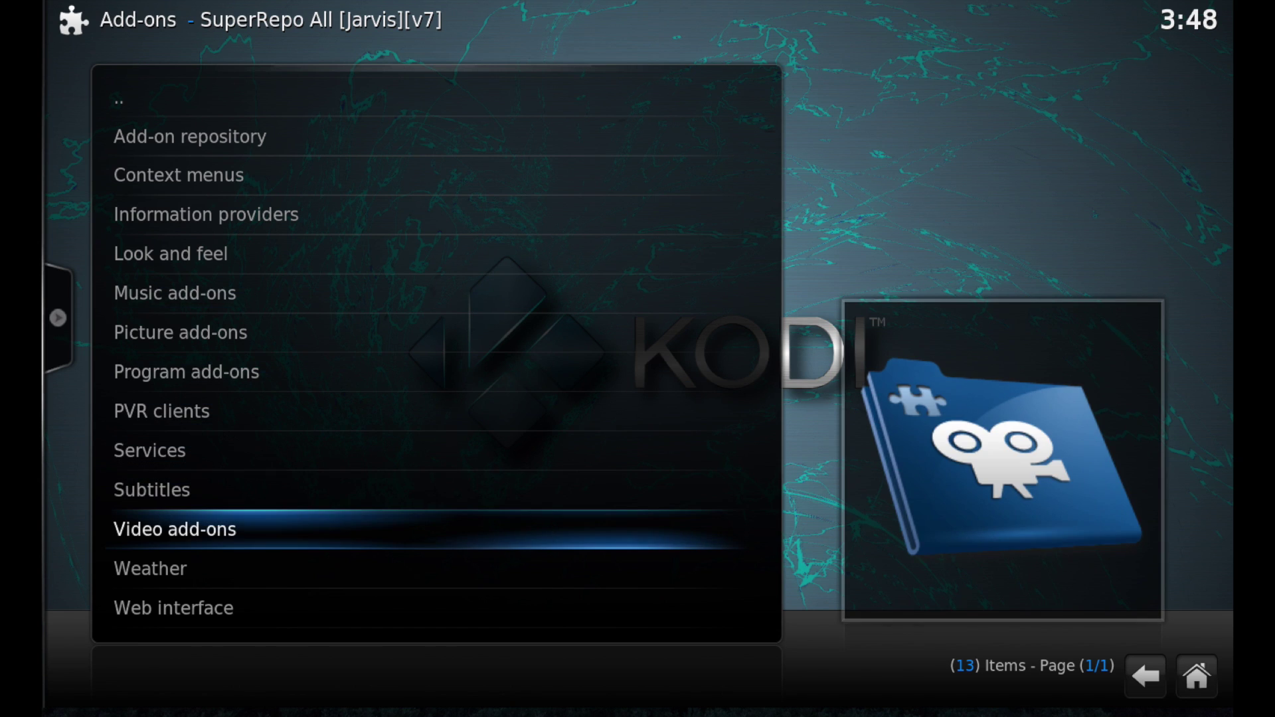
{"action": "key", "text": "Return"}
{"action": "key", "text": "Down"}
{"action": "key", "text": "Down"}
{"action": "key", "text": "Down"}
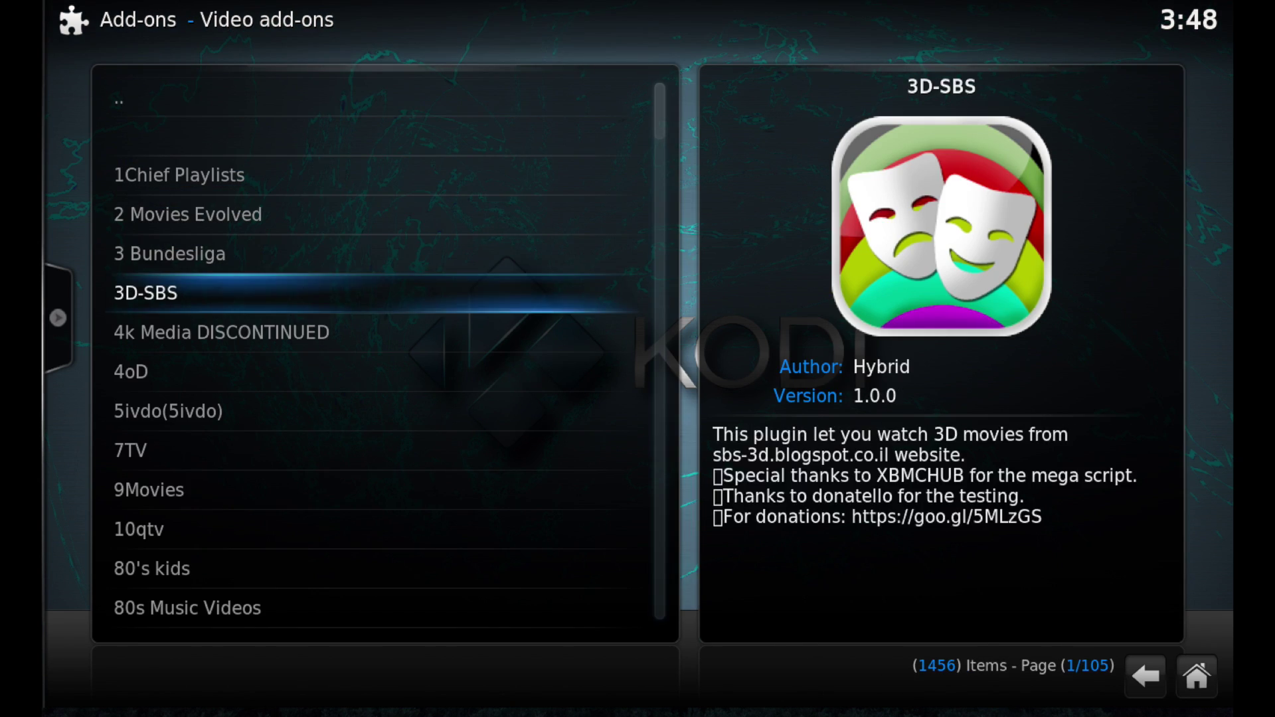
{"action": "key", "text": "Down"}
{"action": "key", "text": "Down"}
{"action": "key", "text": "Down"}
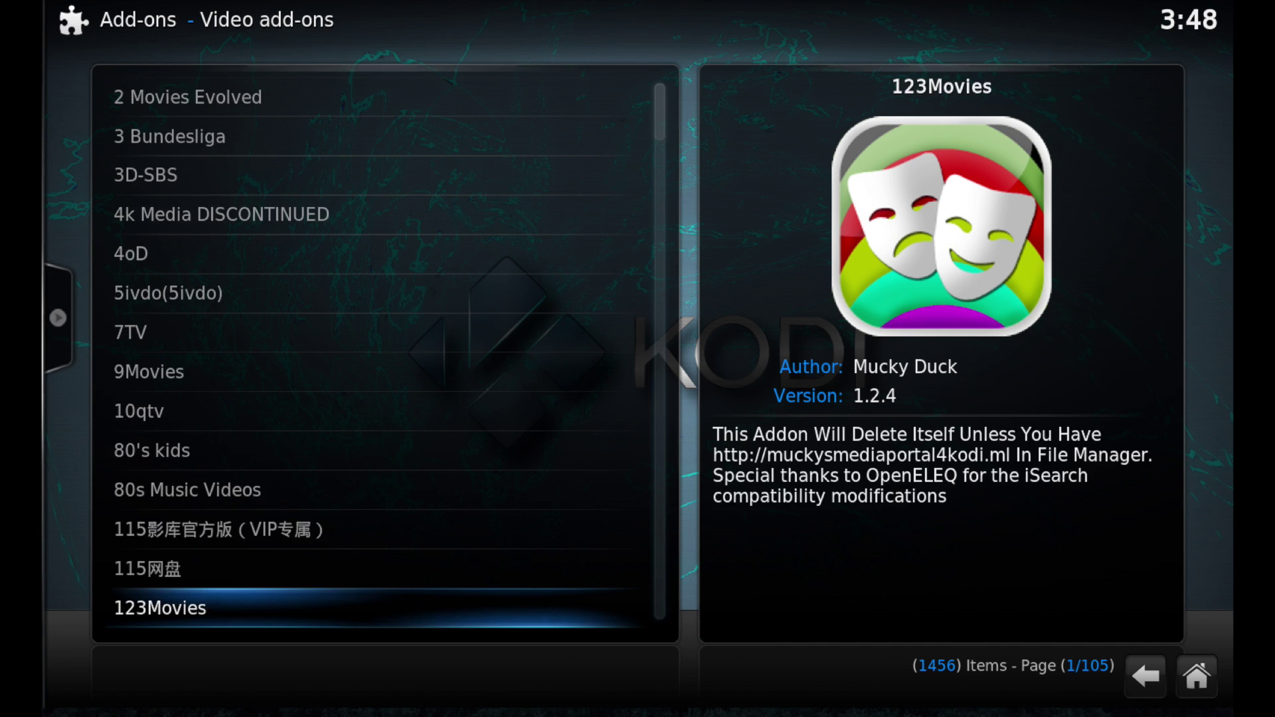
{"action": "key", "text": "Down"}
{"action": "key", "text": "Down"}
{"action": "key", "text": "Down"}
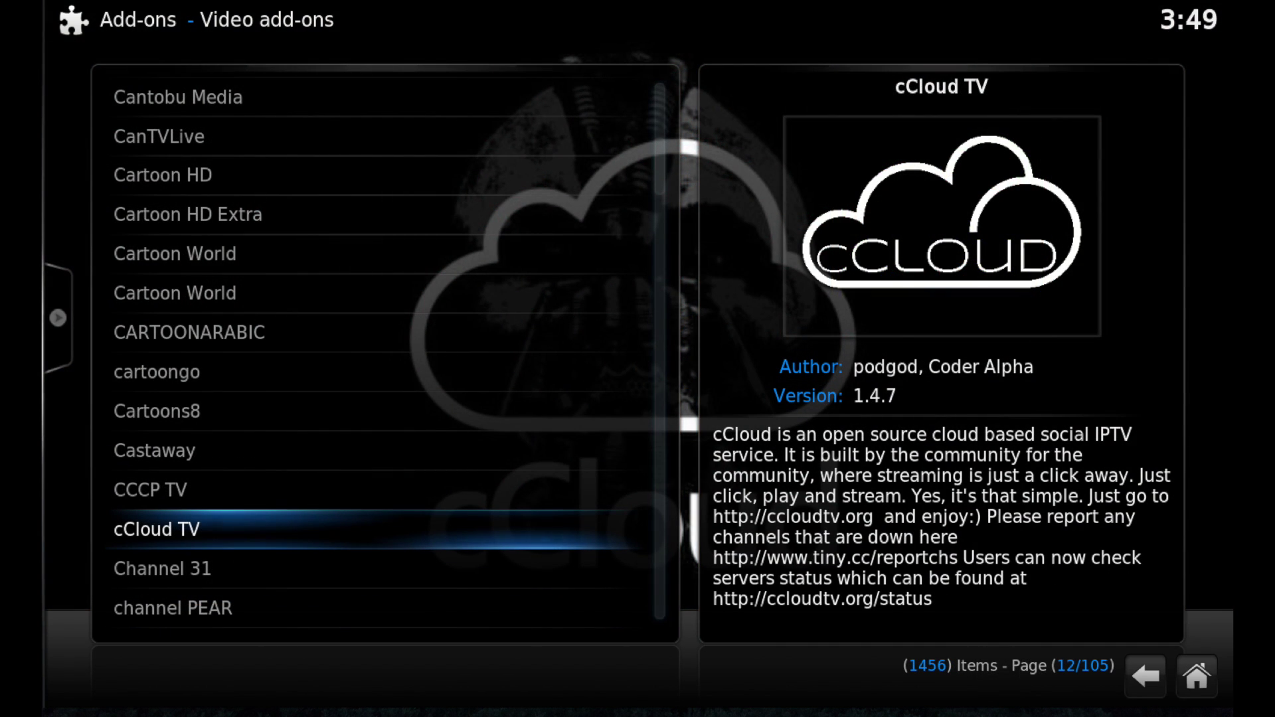
{"action": "key", "text": "Return"}
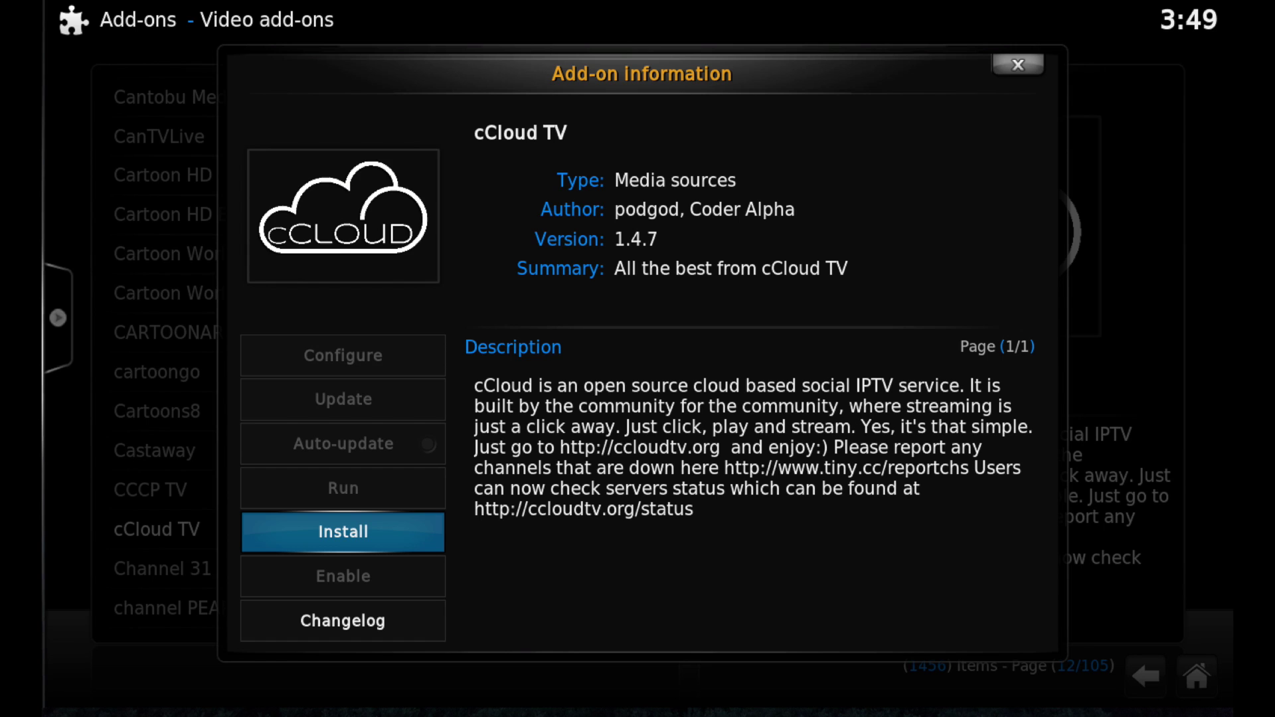
- Install the cCloud TV add-on from its information dialog
{"action": "key", "text": "Return"}
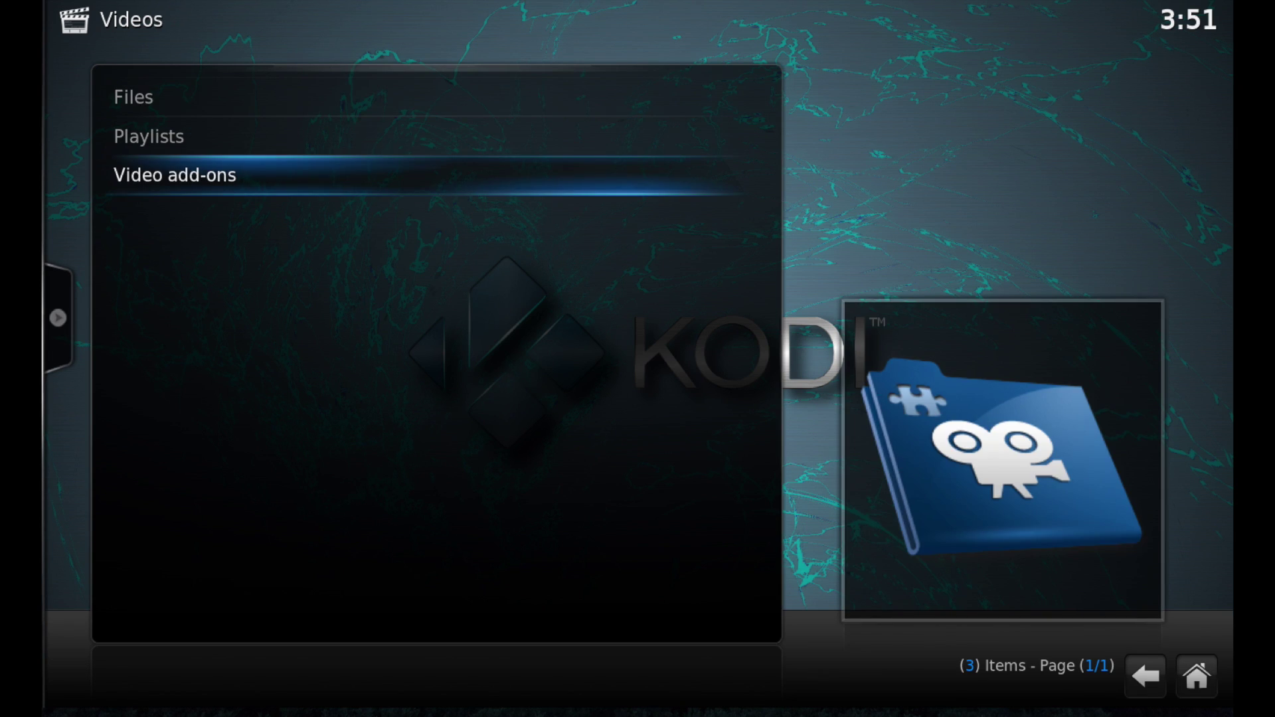
- Open Video add-ons and bring up cCloud TV's context menu with C
{"action": "key", "text": "Return"}
{"action": "key", "text": "Down"}
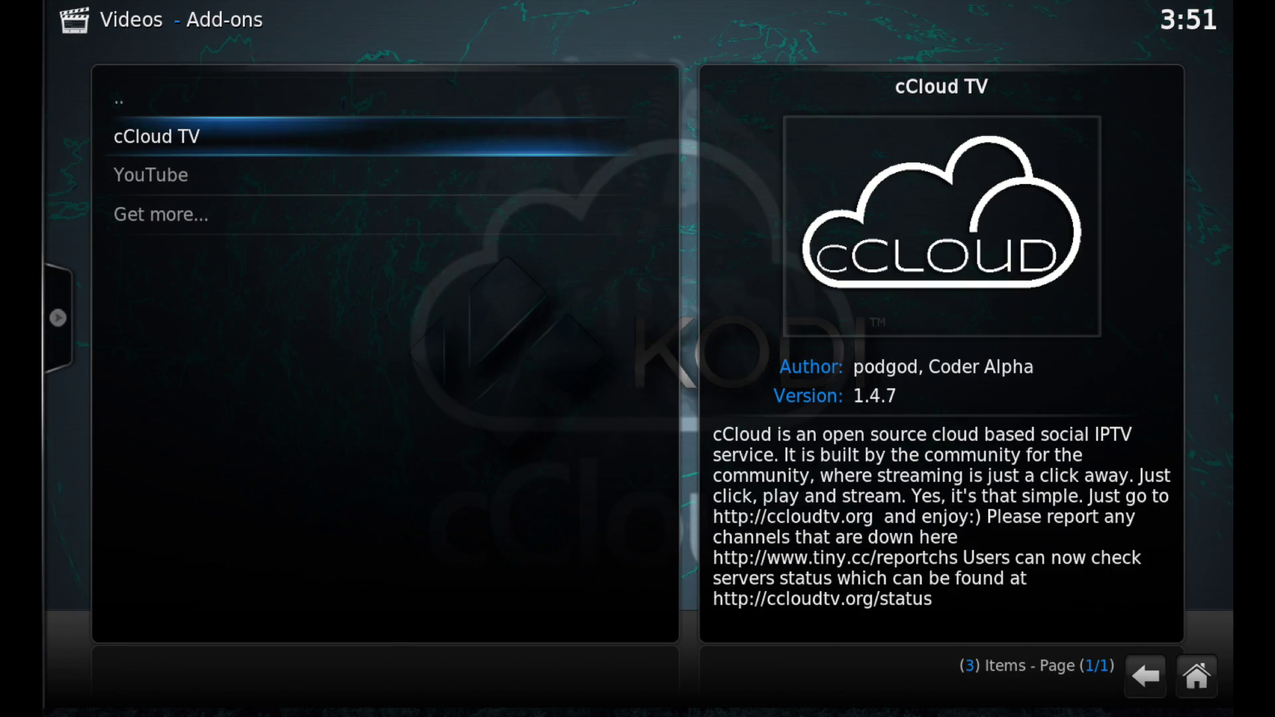
{"action": "key", "text": "c"}
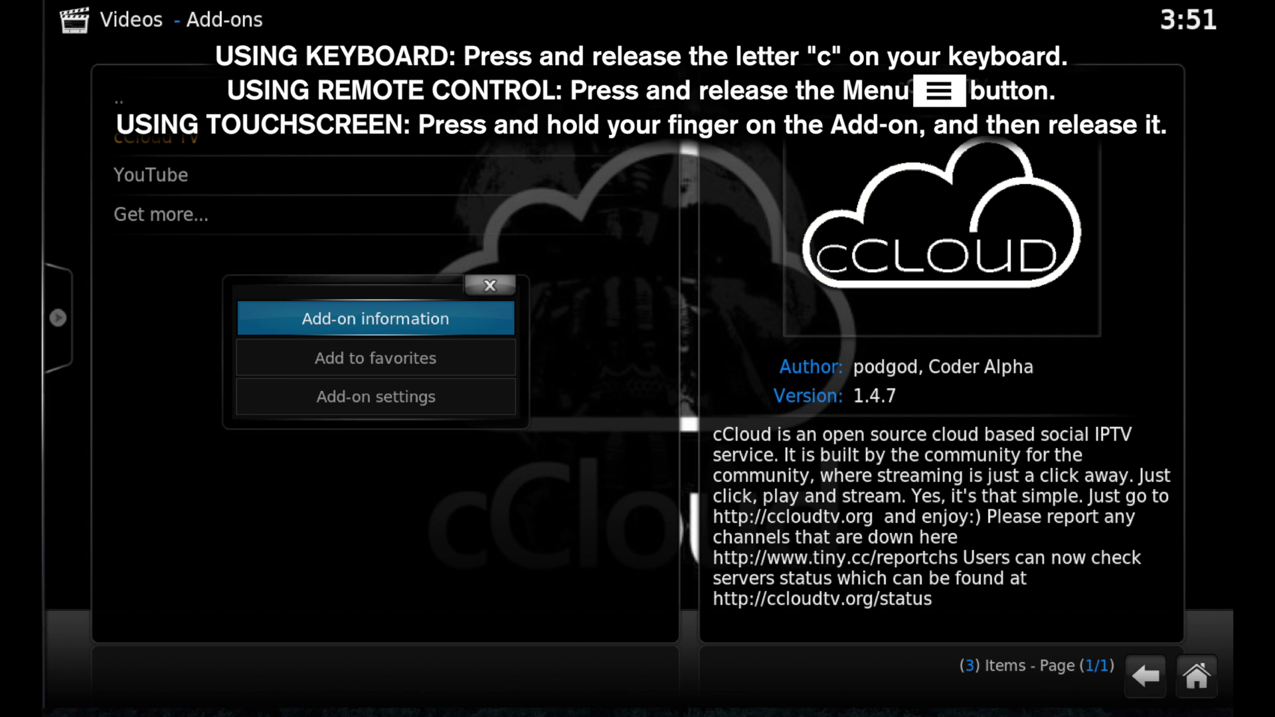
{"action": "key", "text": "Down"}
{"action": "key", "text": "Down"}
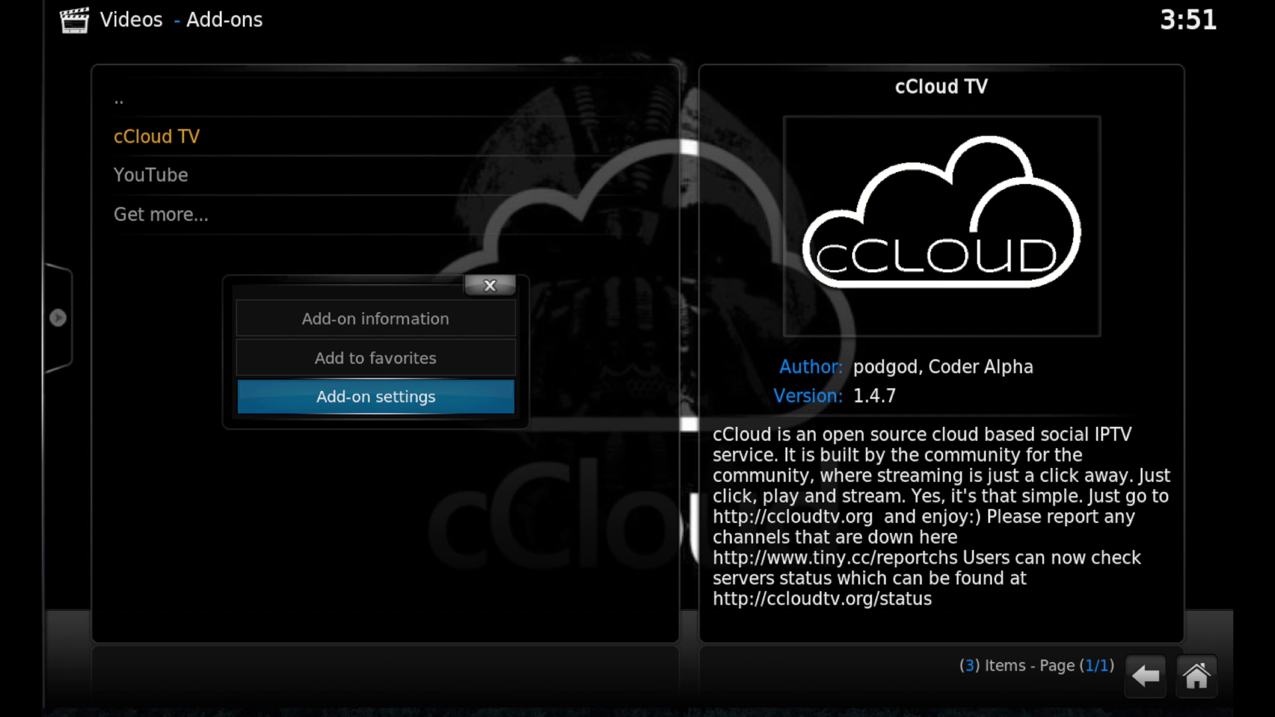
- Open cCloud TV's add-on settings, turn Enable Adult Section on and back off, and confirm
{"action": "key", "text": "Return"}
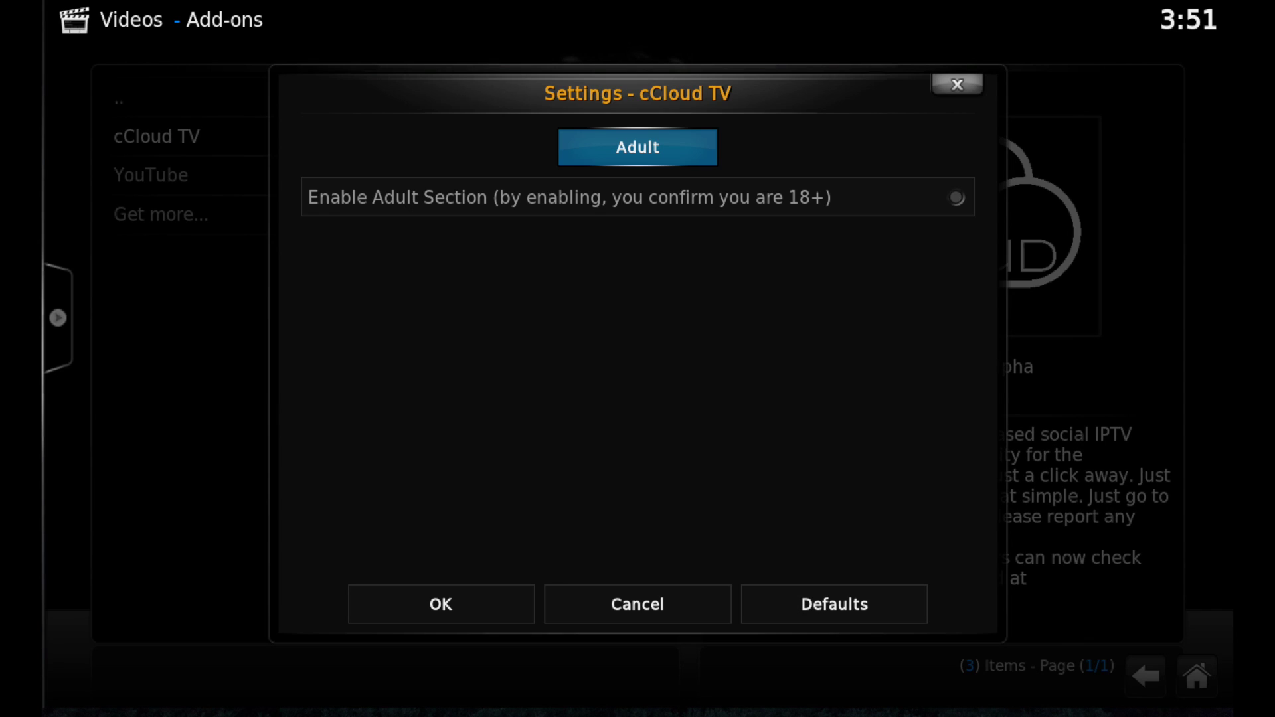
{"action": "key", "text": "Down"}
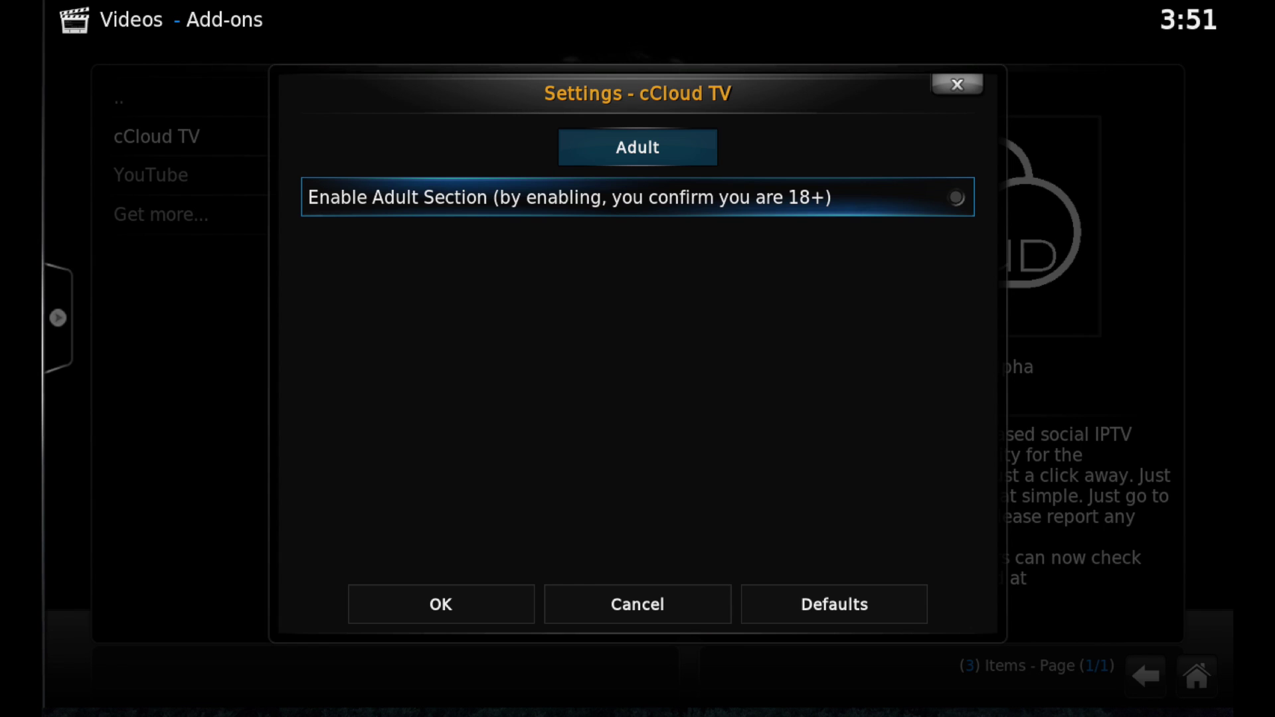
{"action": "key", "text": "Return"}
{"action": "key", "text": "Return"}
{"action": "key", "text": "Down"}
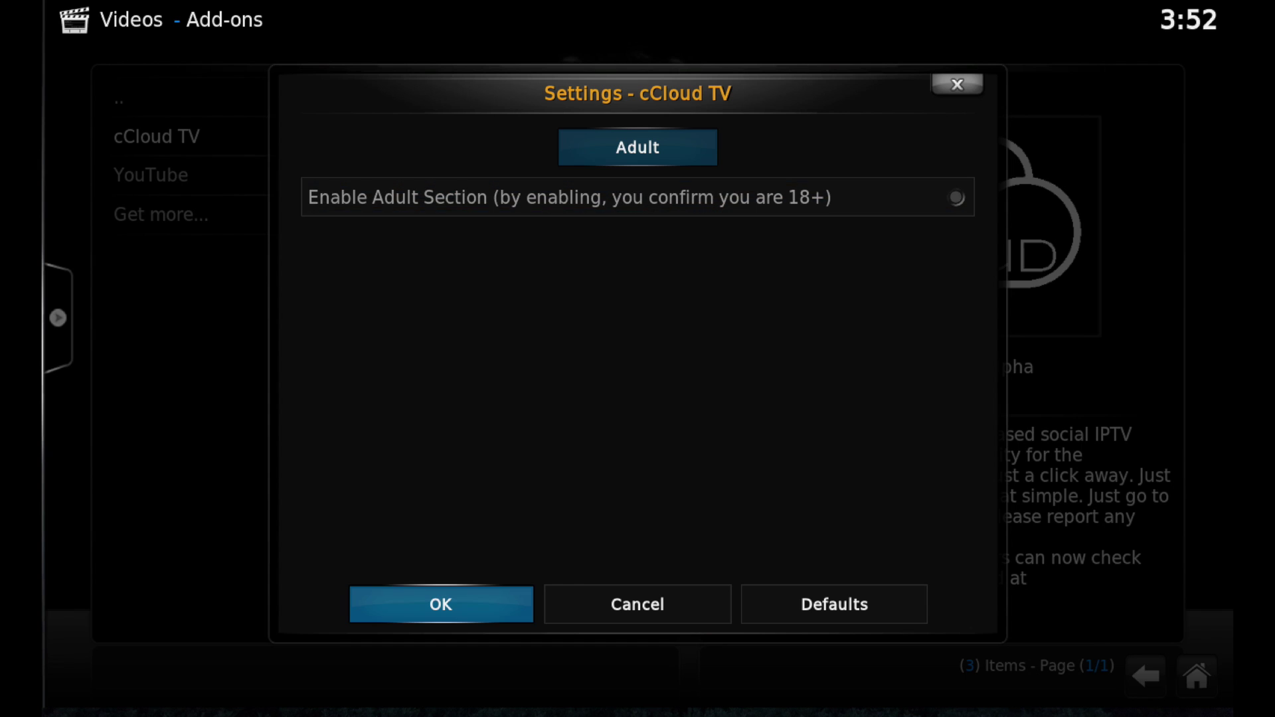
{"action": "key", "text": "Return"}
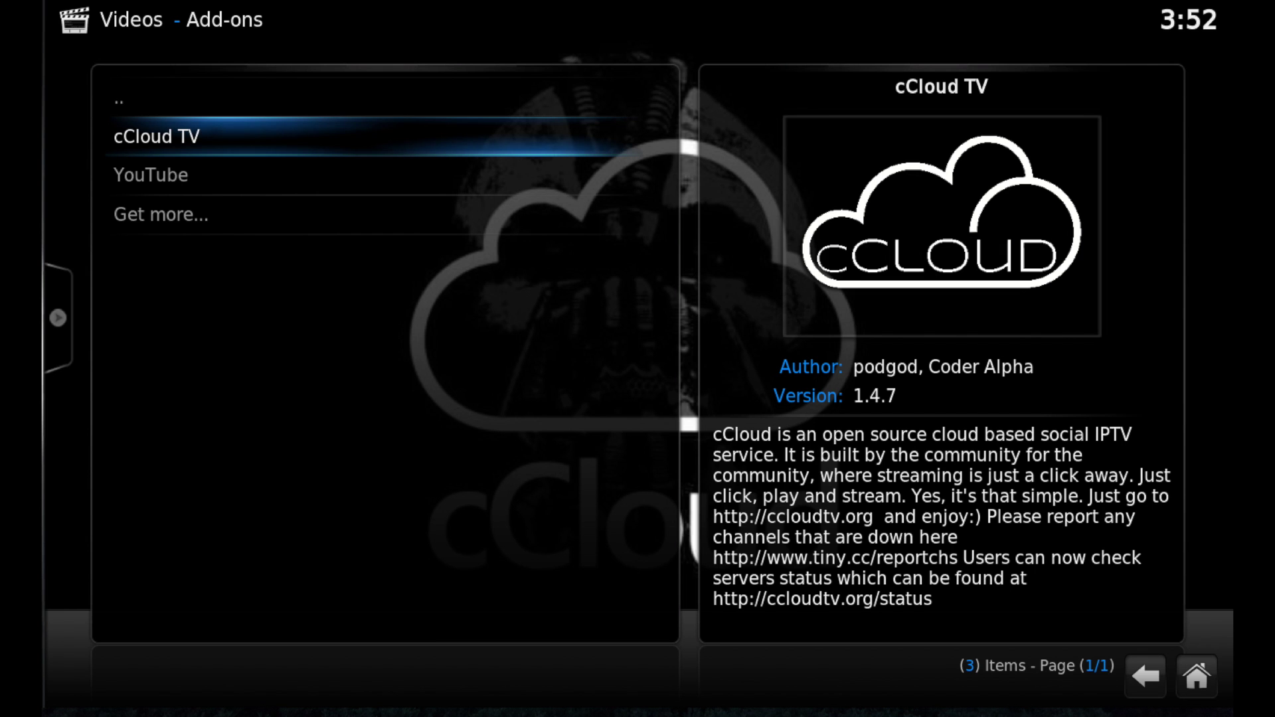
{"action": "key", "text": "Return"}
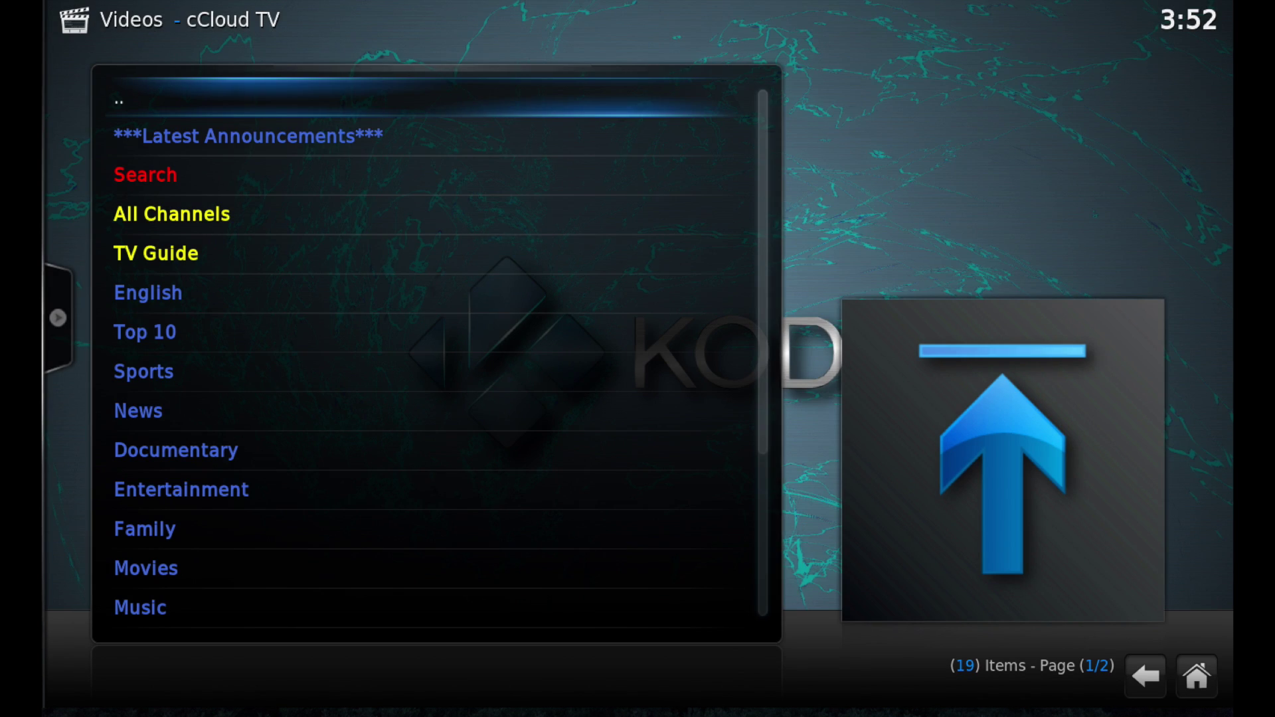
- Open cCloud TV's TV Guide chooser, try the Renegades and iVue options, then close it
{"action": "key", "text": "Down"}
{"action": "key", "text": "Down"}
{"action": "key", "text": "Down"}
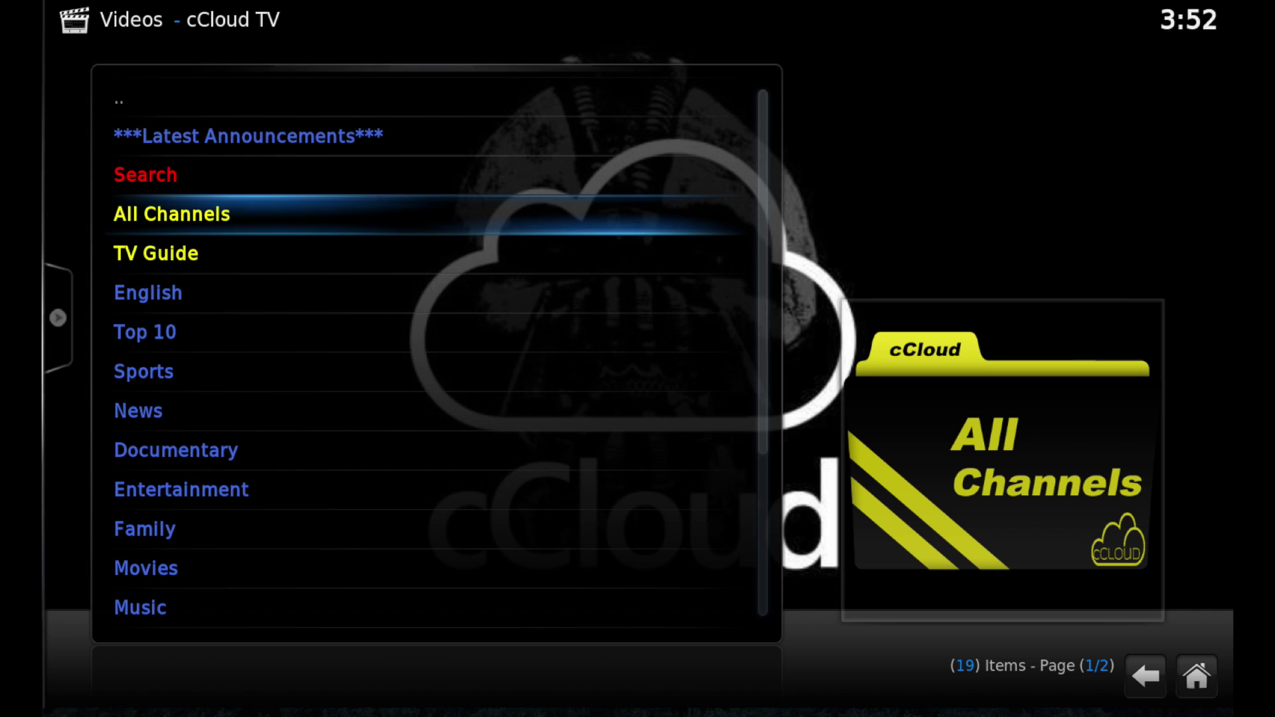
{"action": "key", "text": "Down"}
{"action": "key", "text": "Return"}
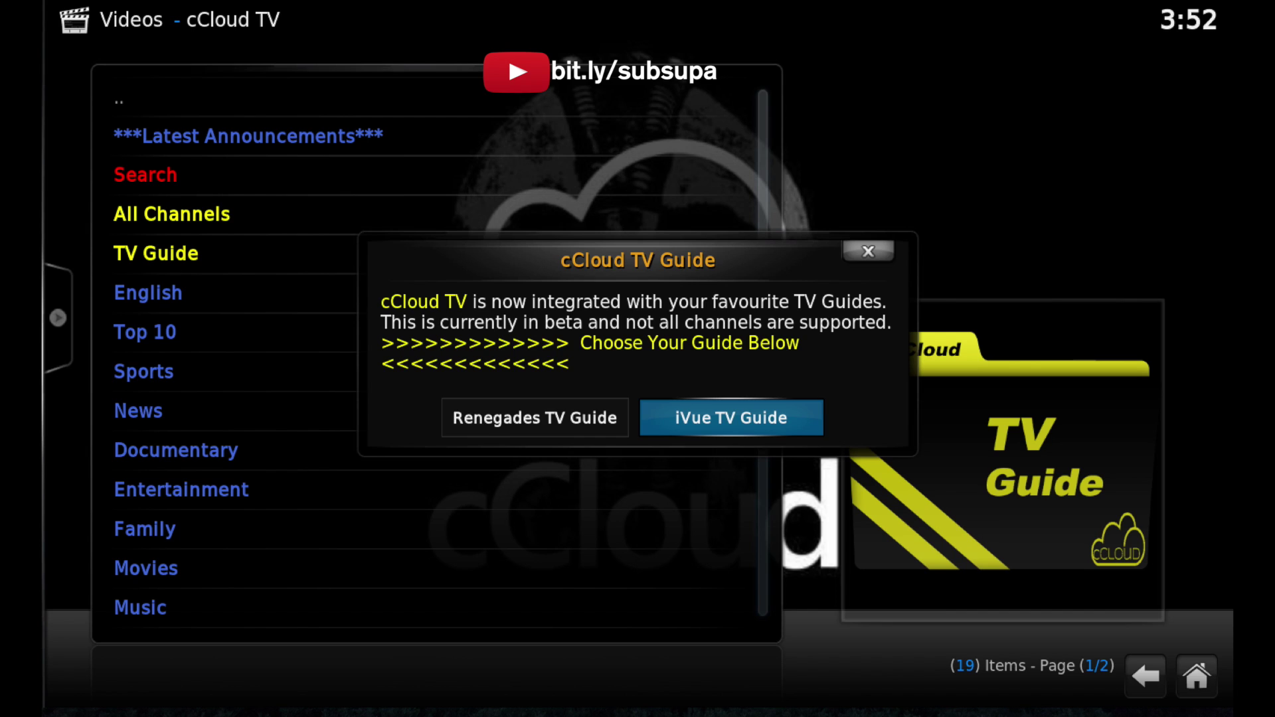
{"action": "key", "text": "Left"}
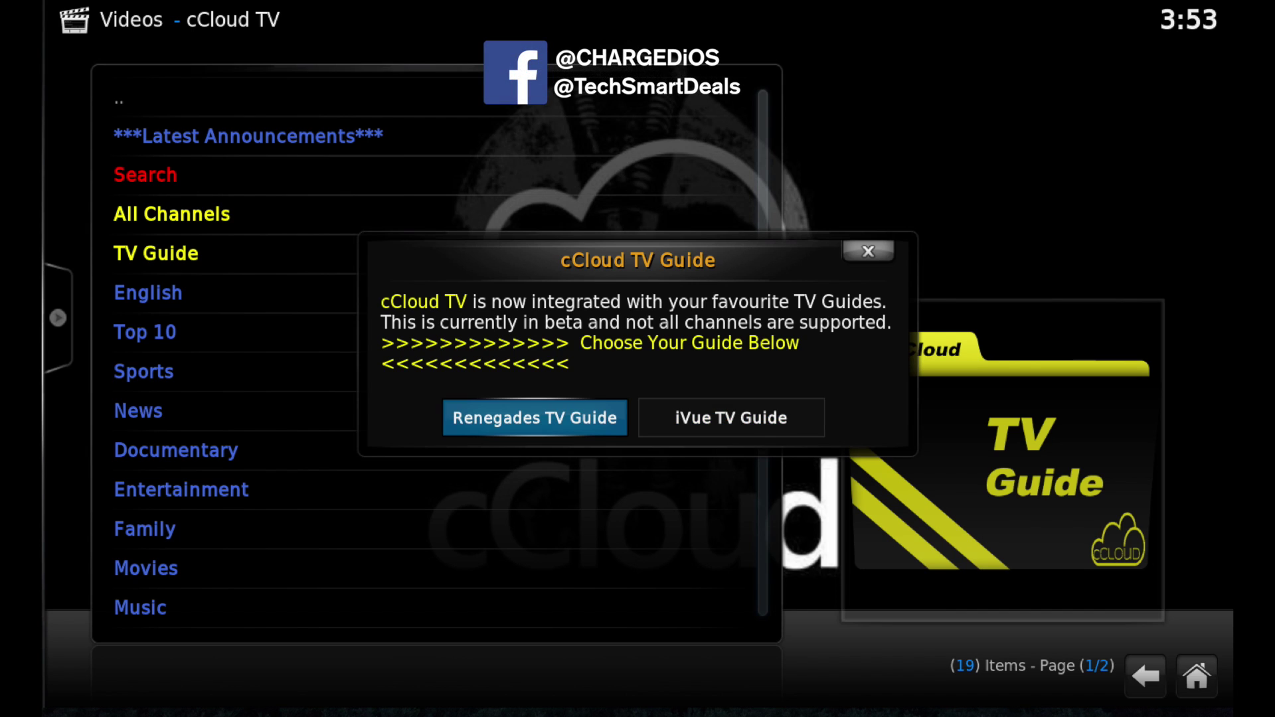
{"action": "key", "text": "Right"}
{"action": "key", "text": "Return"}
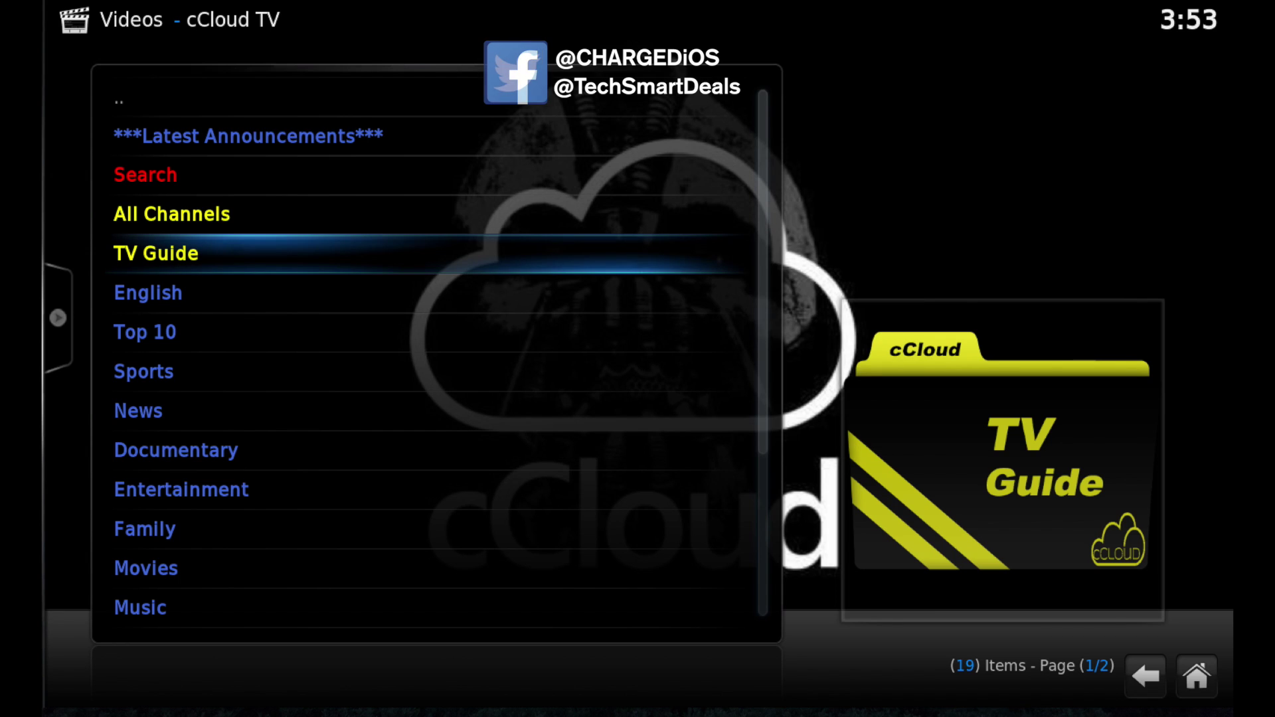
- Open the English channel category with its 504 channels
{"action": "key", "text": "Up"}
{"action": "key", "text": "Up"}
{"action": "key", "text": "Up"}
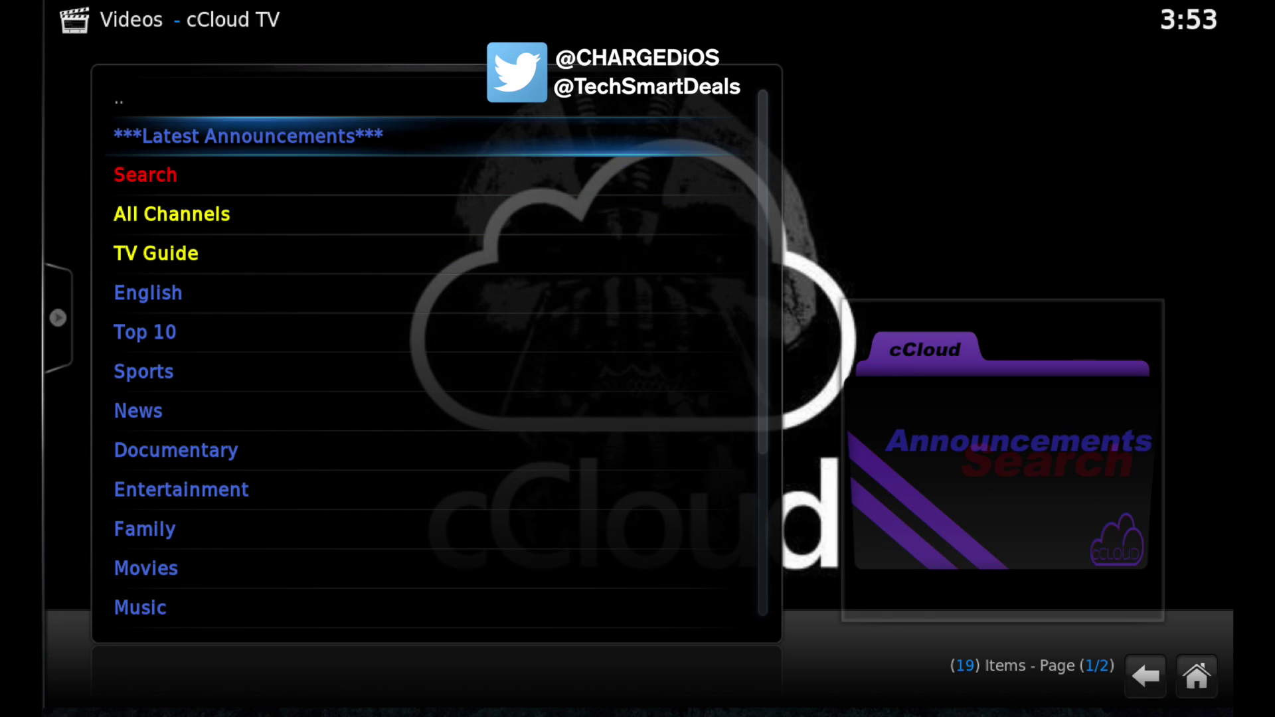
{"action": "key", "text": "Down"}
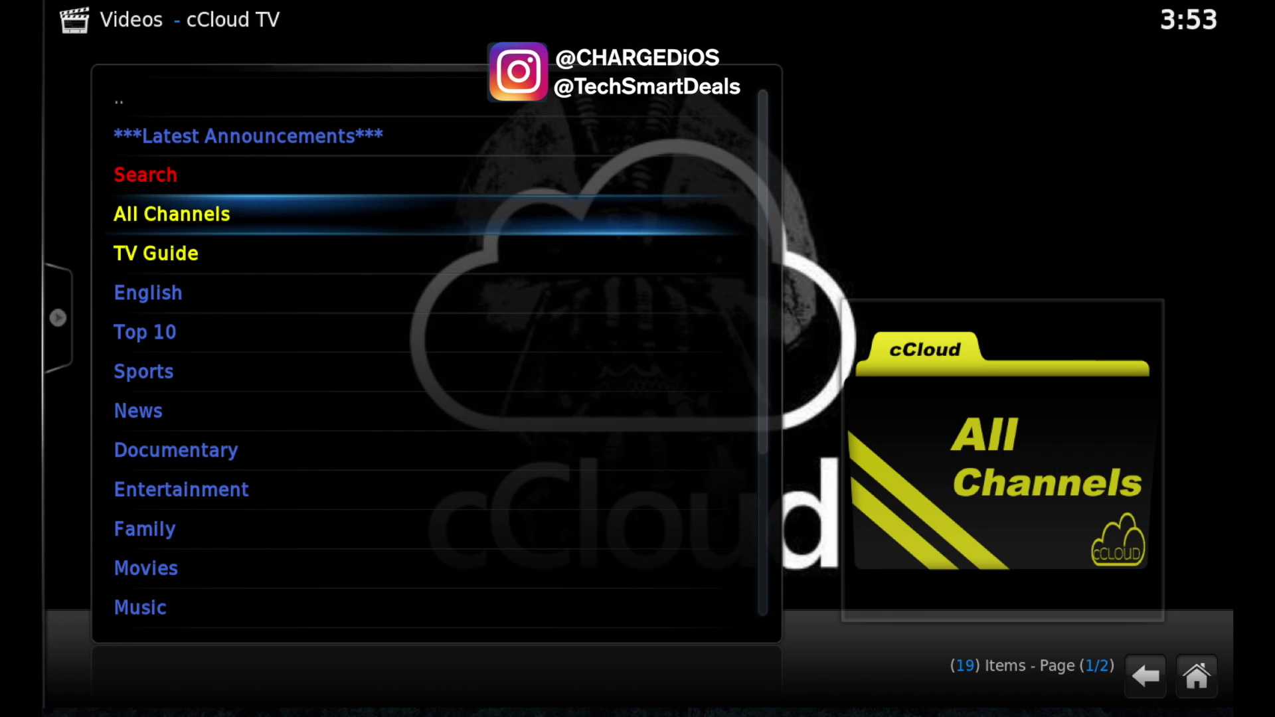
{"action": "key", "text": "Down"}
{"action": "key", "text": "Down"}
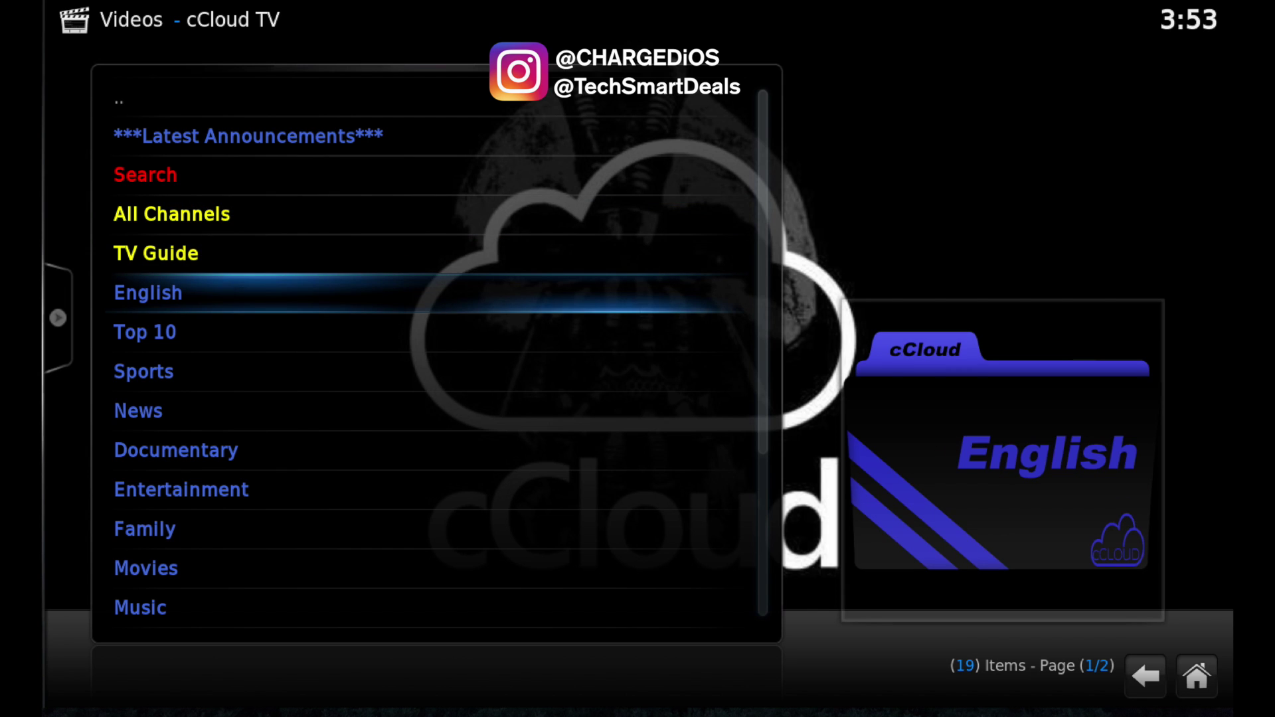
{"action": "key", "text": "Return"}
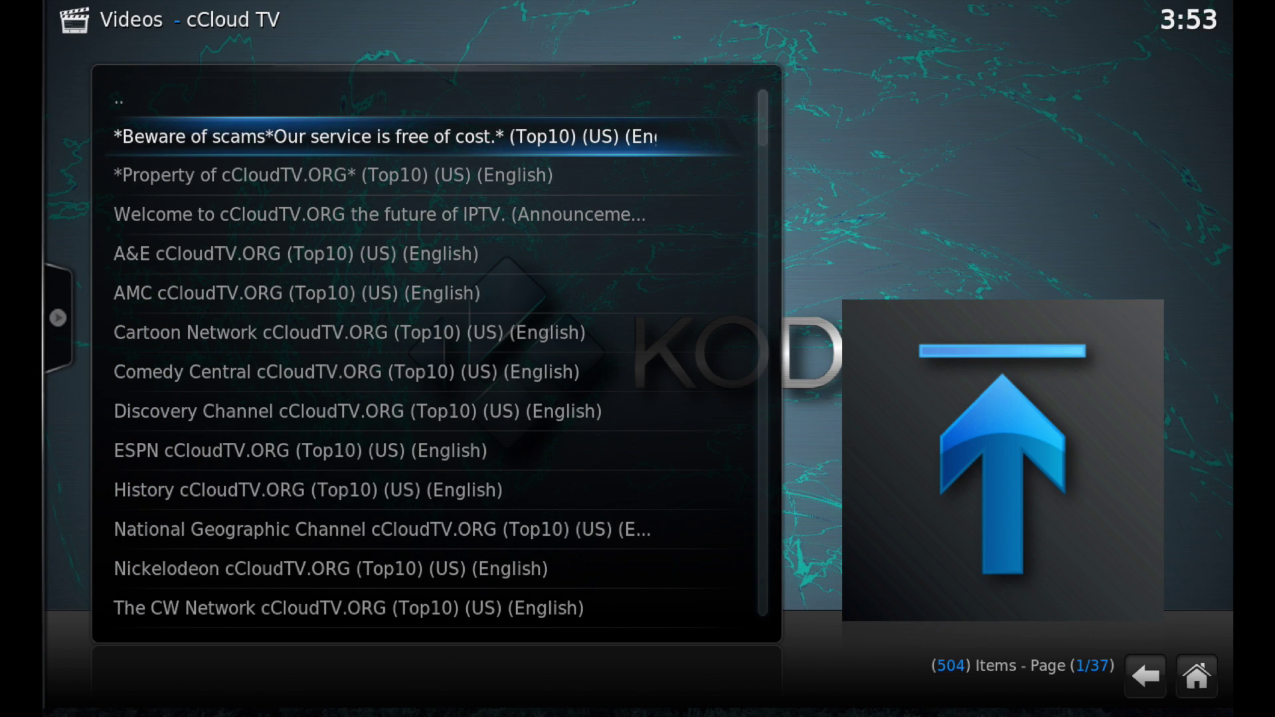
- Switch the English channel listing to Thumbnail view
{"action": "key", "text": "Left"}
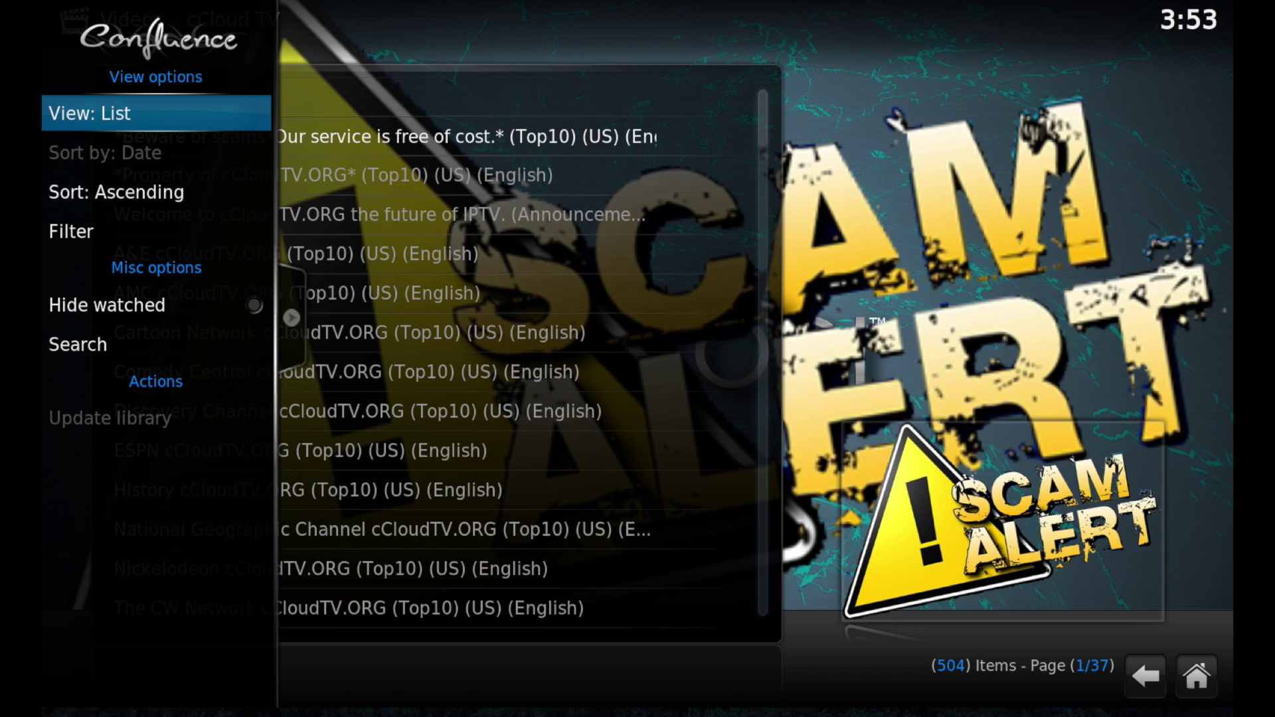
{"action": "key", "text": "Return"}
{"action": "key", "text": "Return"}
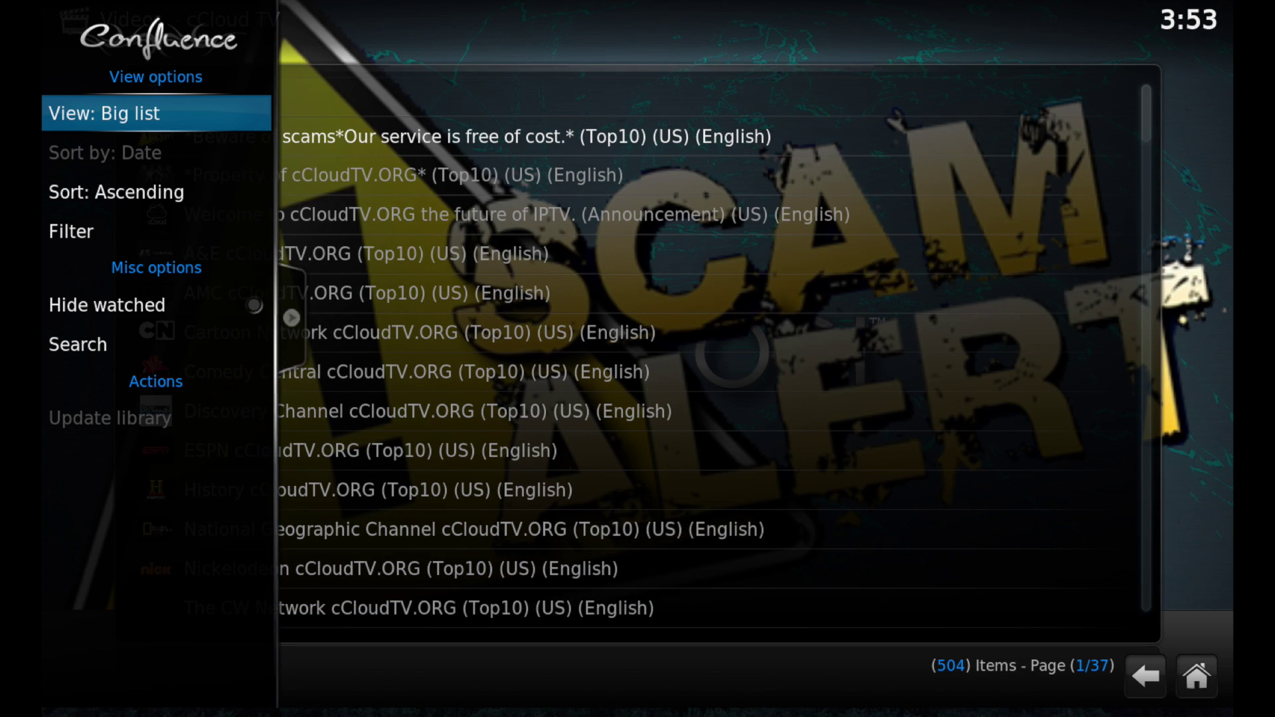
{"action": "key", "text": "Right"}
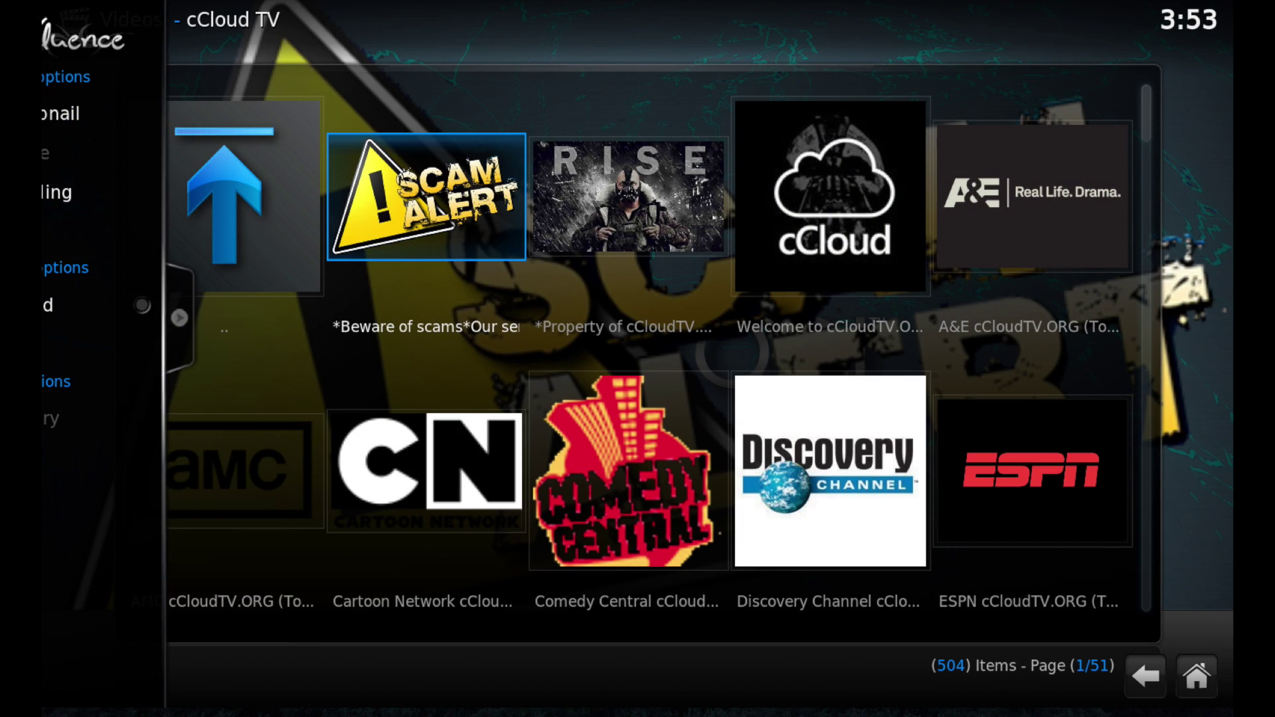
- Browse down the grid past news, documentary and NASA channels, then jump back to the top
{"action": "key", "text": "Down"}
{"action": "key", "text": "Down"}
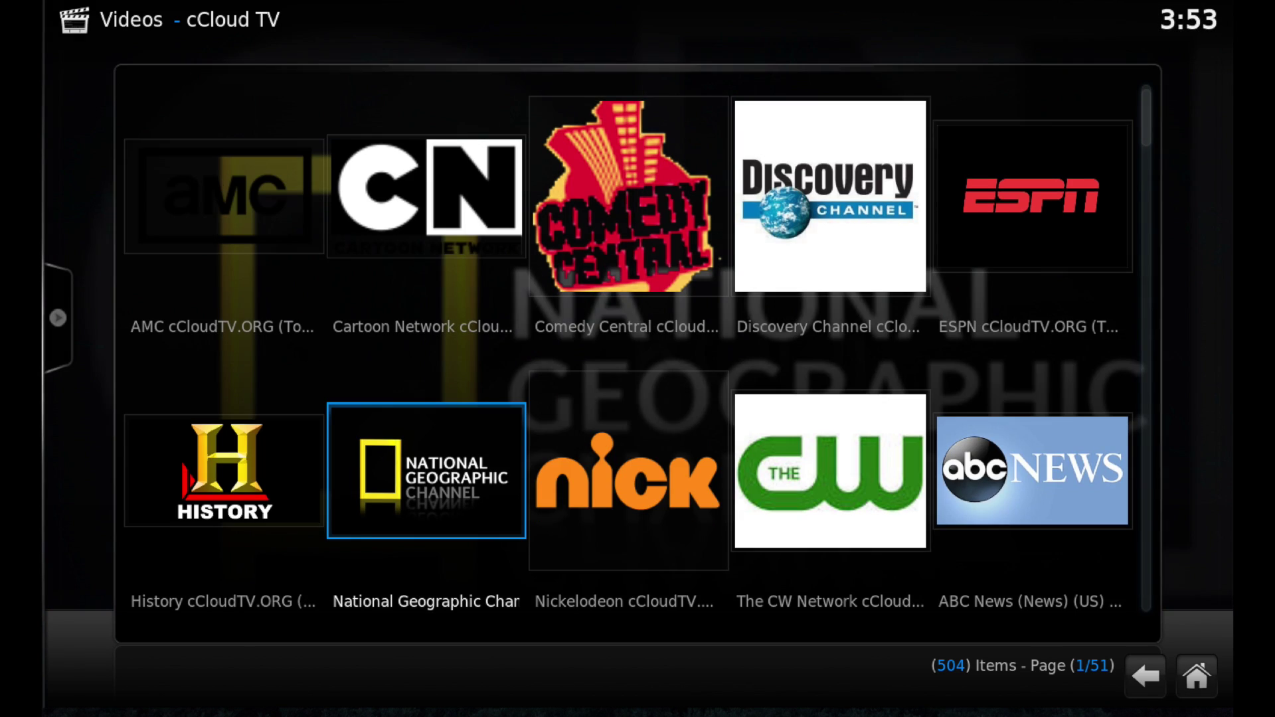
{"action": "key", "text": "Down"}
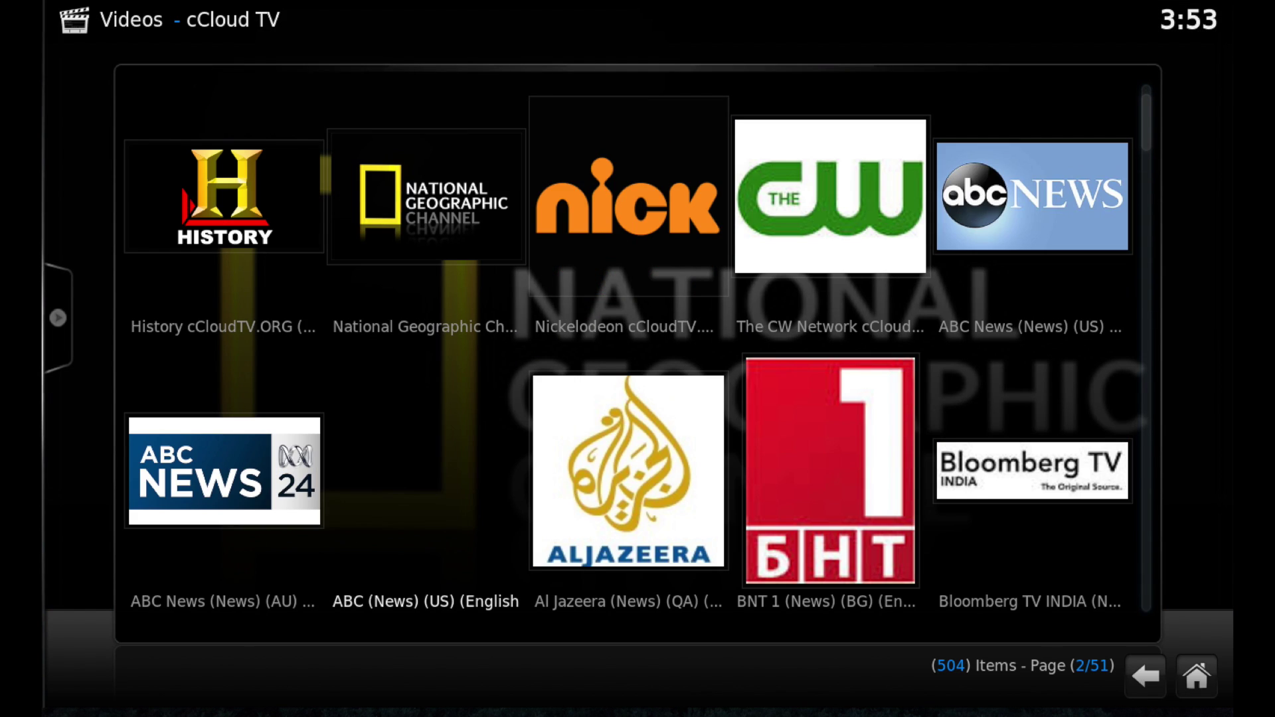
{"action": "key", "text": "Down"}
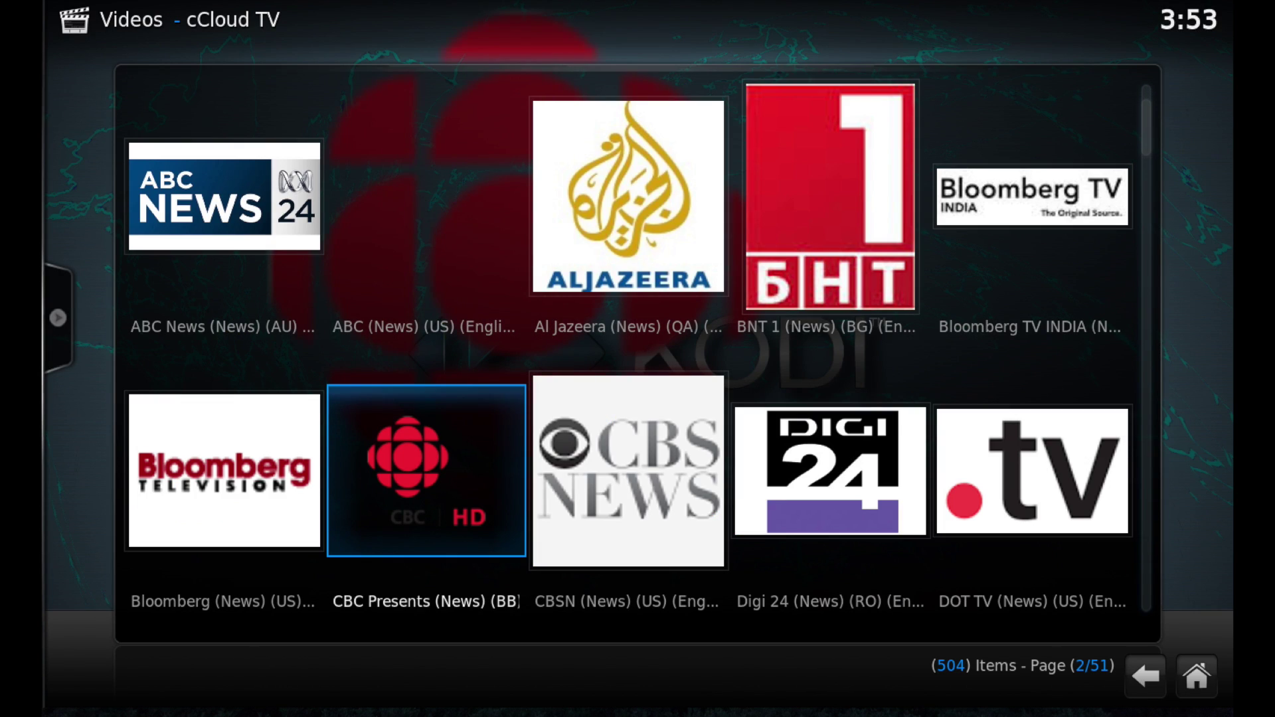
{"action": "key", "text": "Down"}
{"action": "key", "text": "Down"}
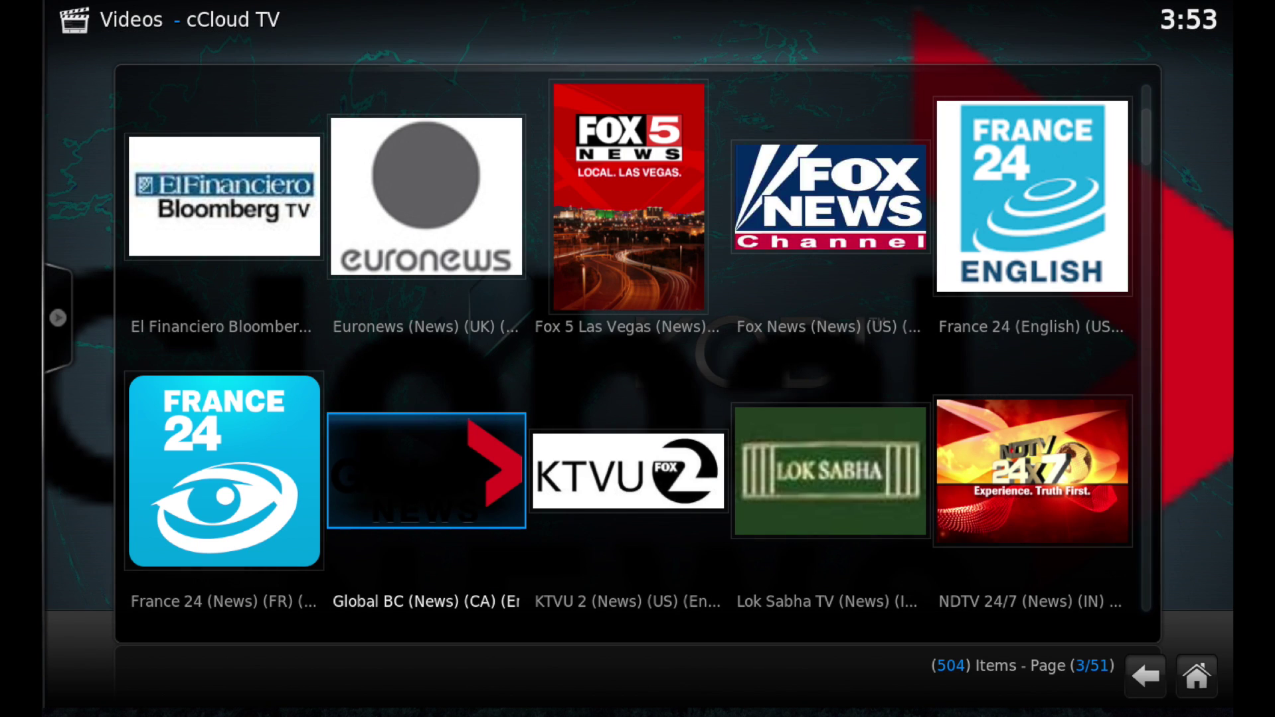
{"action": "key", "text": "Down"}
{"action": "key", "text": "Down"}
{"action": "key", "text": "Down"}
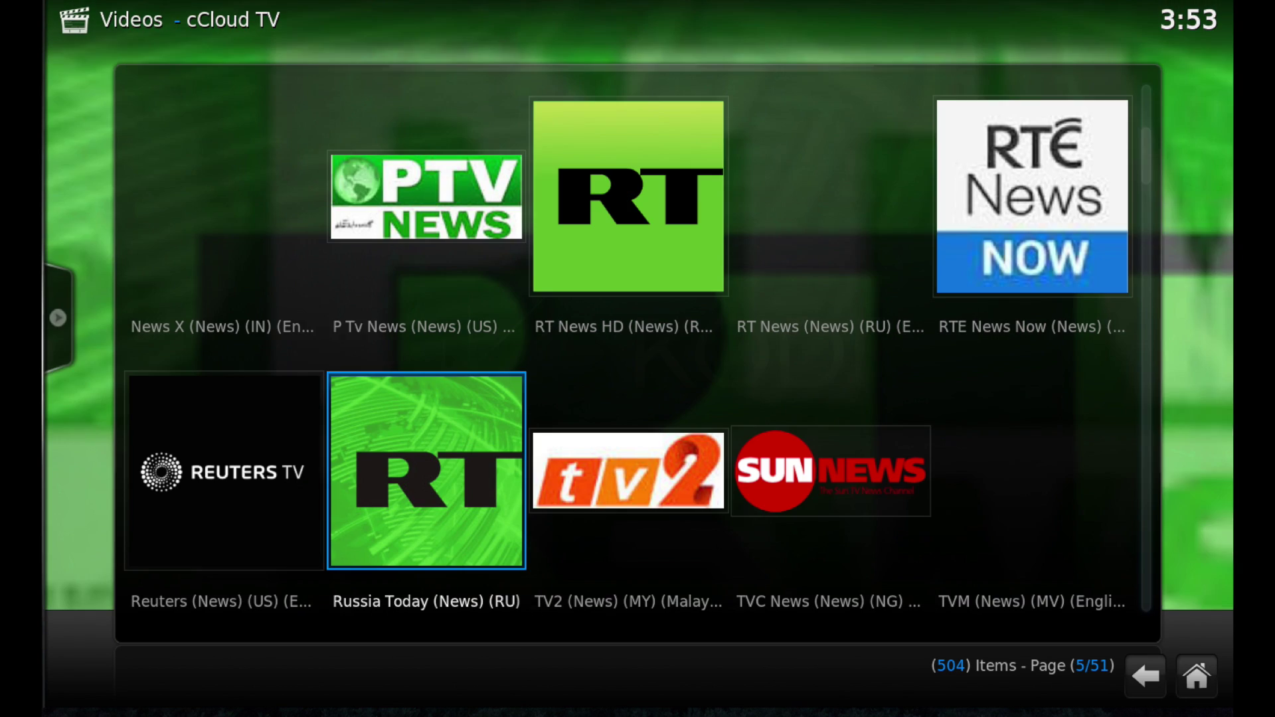
{"action": "key", "text": "Down"}
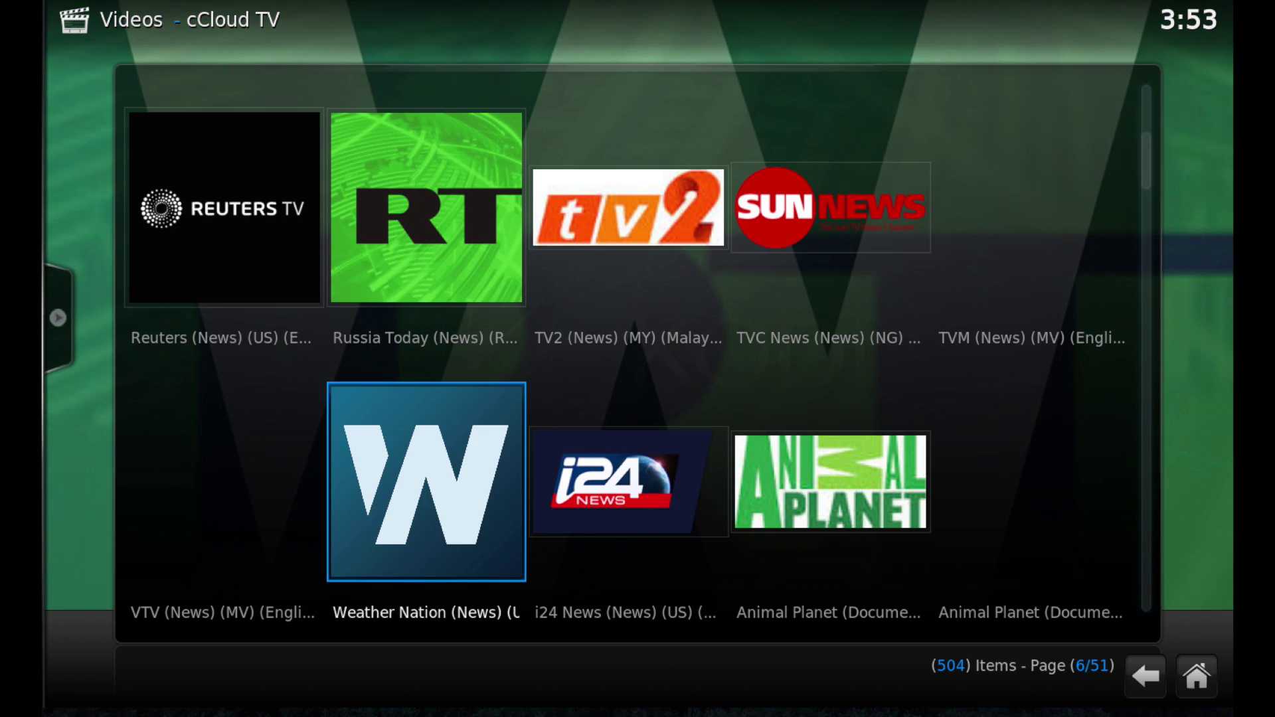
{"action": "key", "text": "Down"}
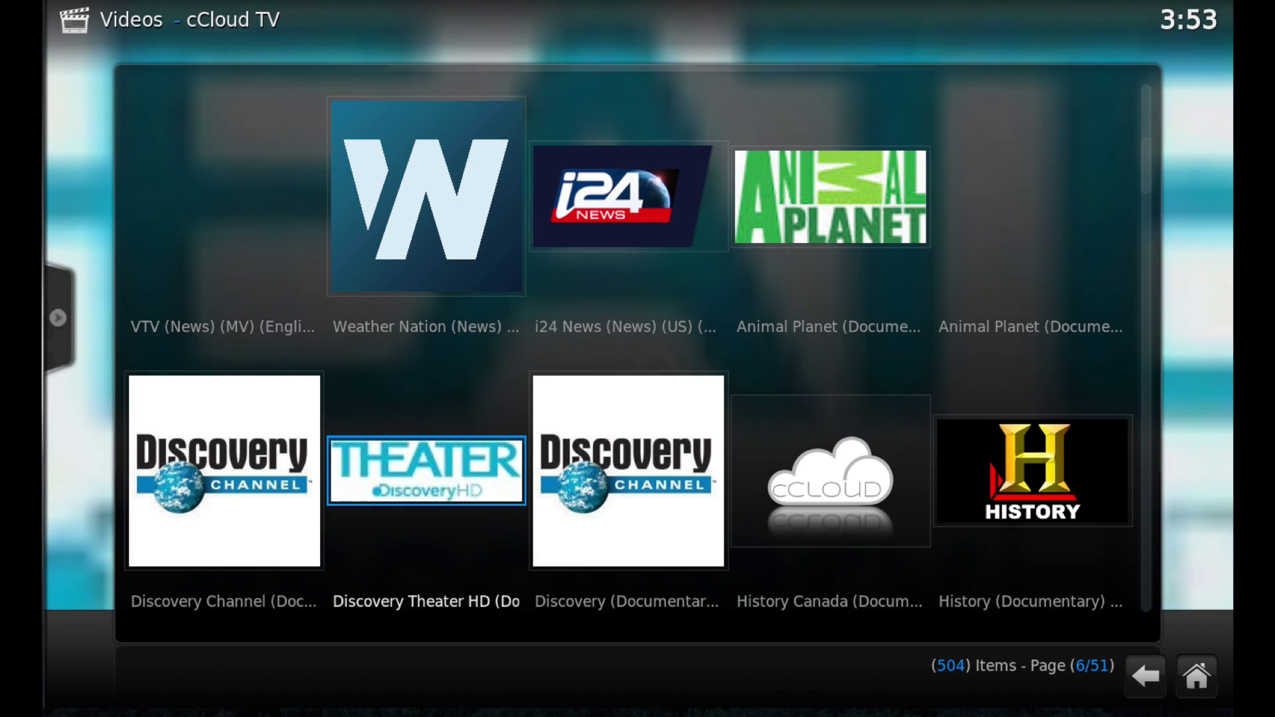
{"action": "key", "text": "Down"}
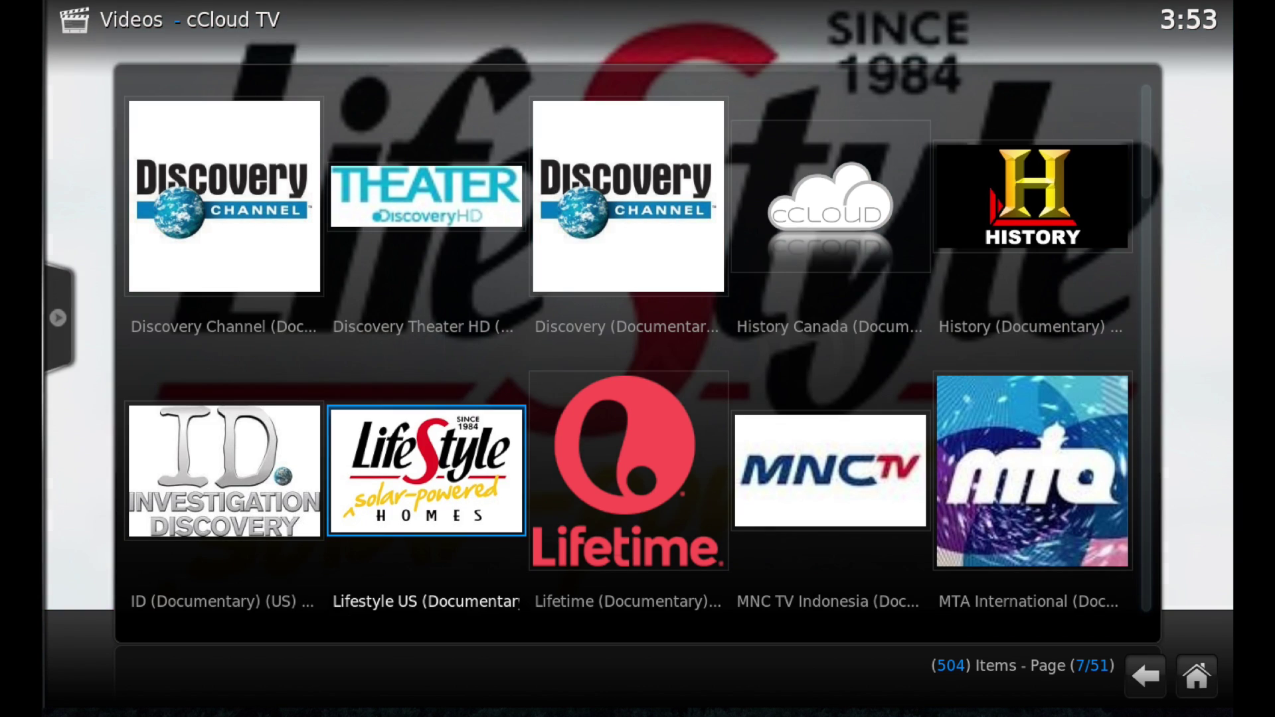
{"action": "key", "text": "Down"}
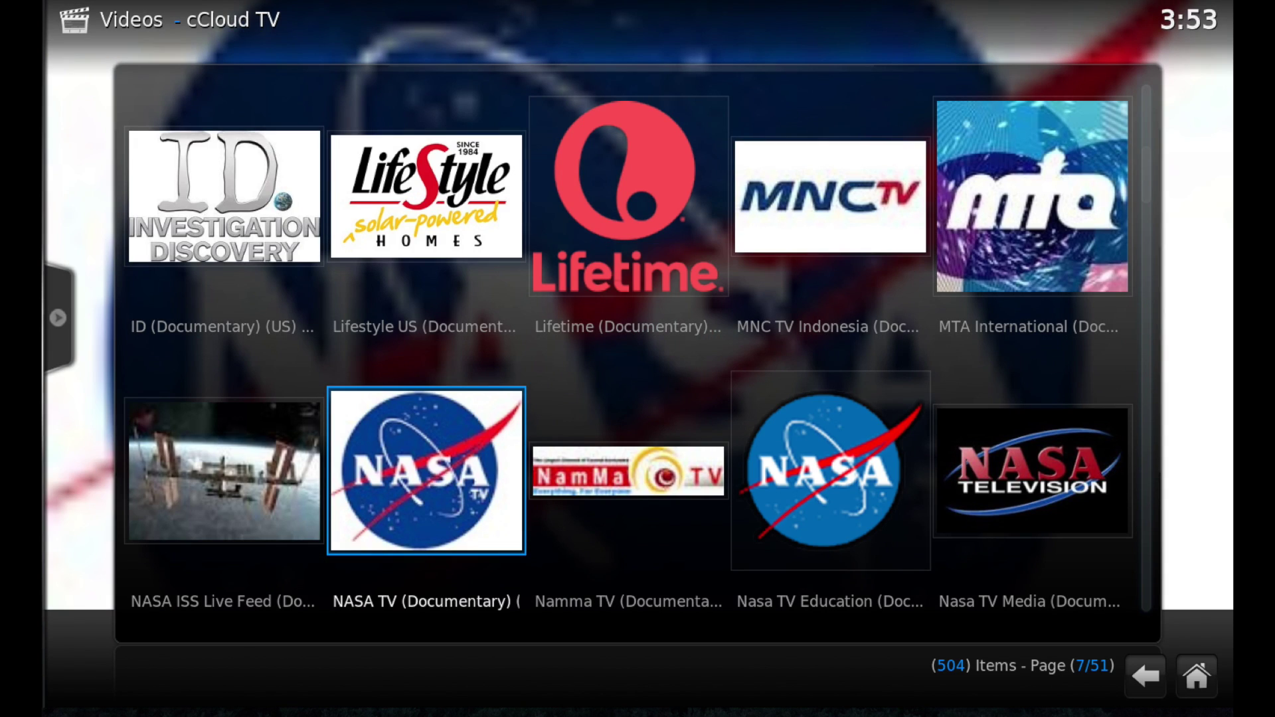
{"action": "key", "text": "Down"}
{"action": "key", "text": "Right"}
{"action": "key", "text": "Right"}
{"action": "key", "text": "Right"}
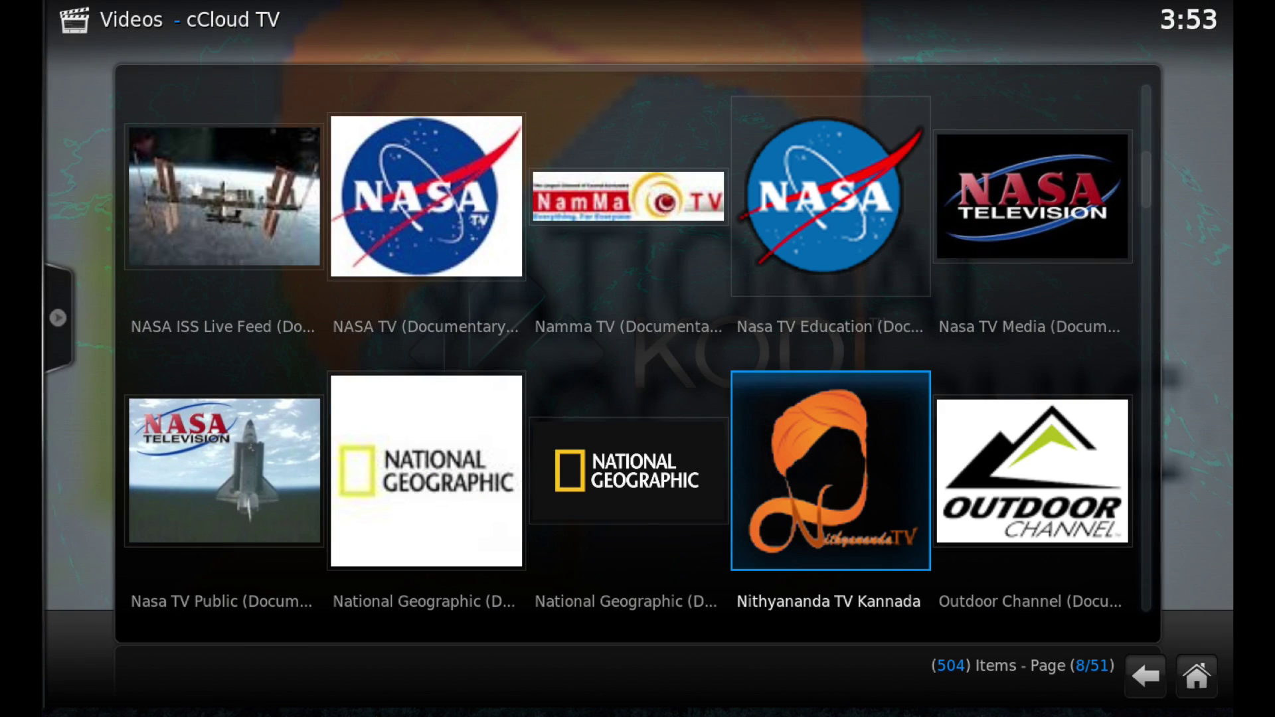
{"action": "key", "text": "Page_Up"}
{"action": "key", "text": "Page_Up"}
{"action": "key", "text": "Page_Up"}
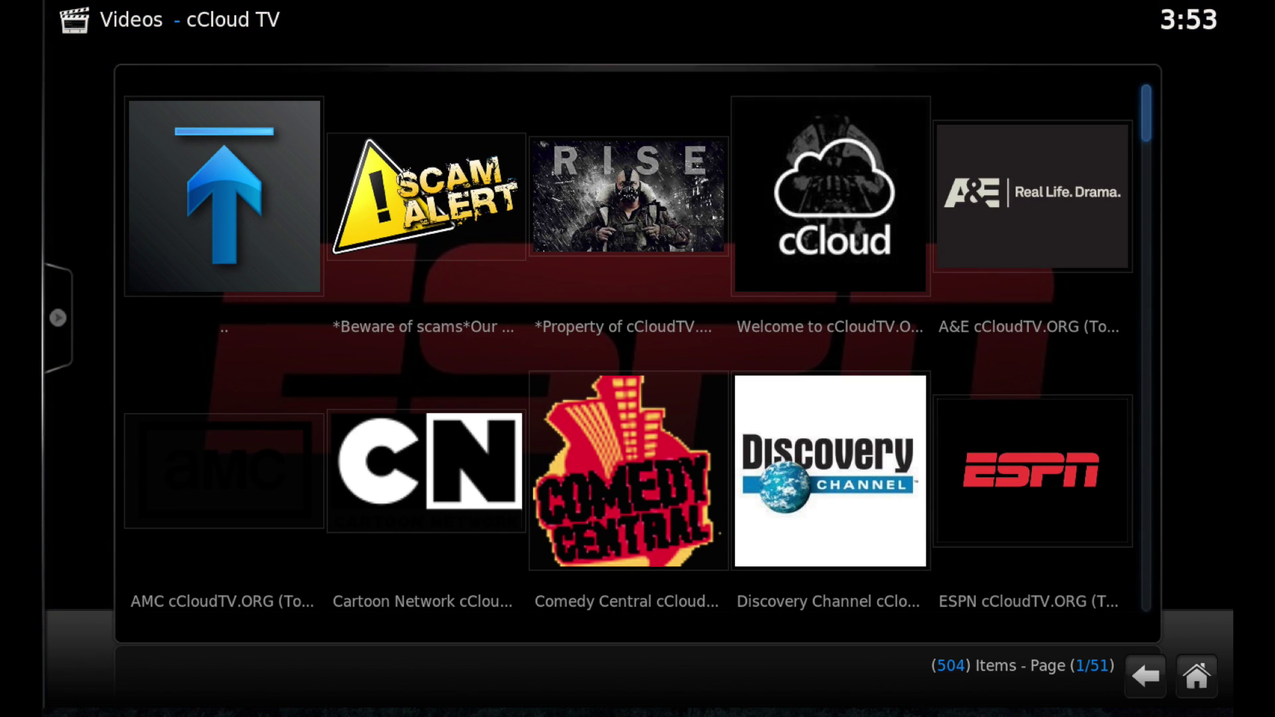
- Play the Comedy Central channel
{"action": "key", "text": "Down"}
{"action": "key", "text": "Left"}
{"action": "key", "text": "Left"}
{"action": "key", "text": "Up"}
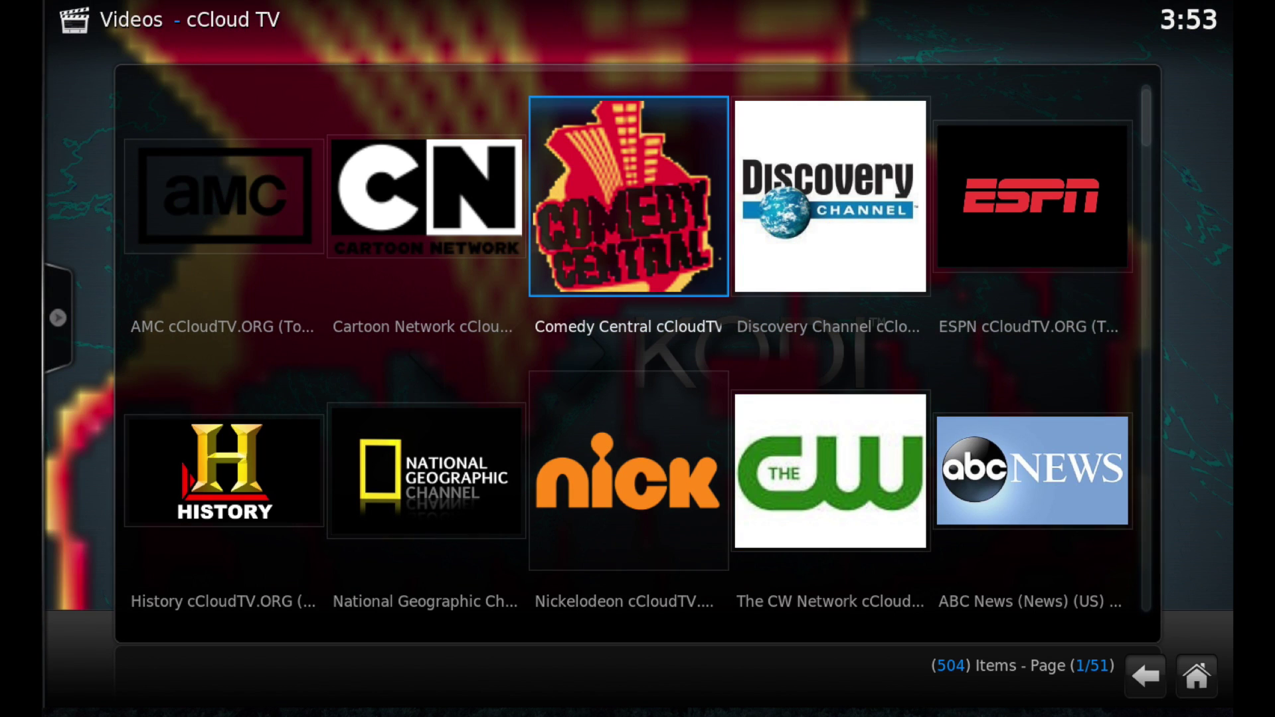
{"action": "key", "text": "Return"}
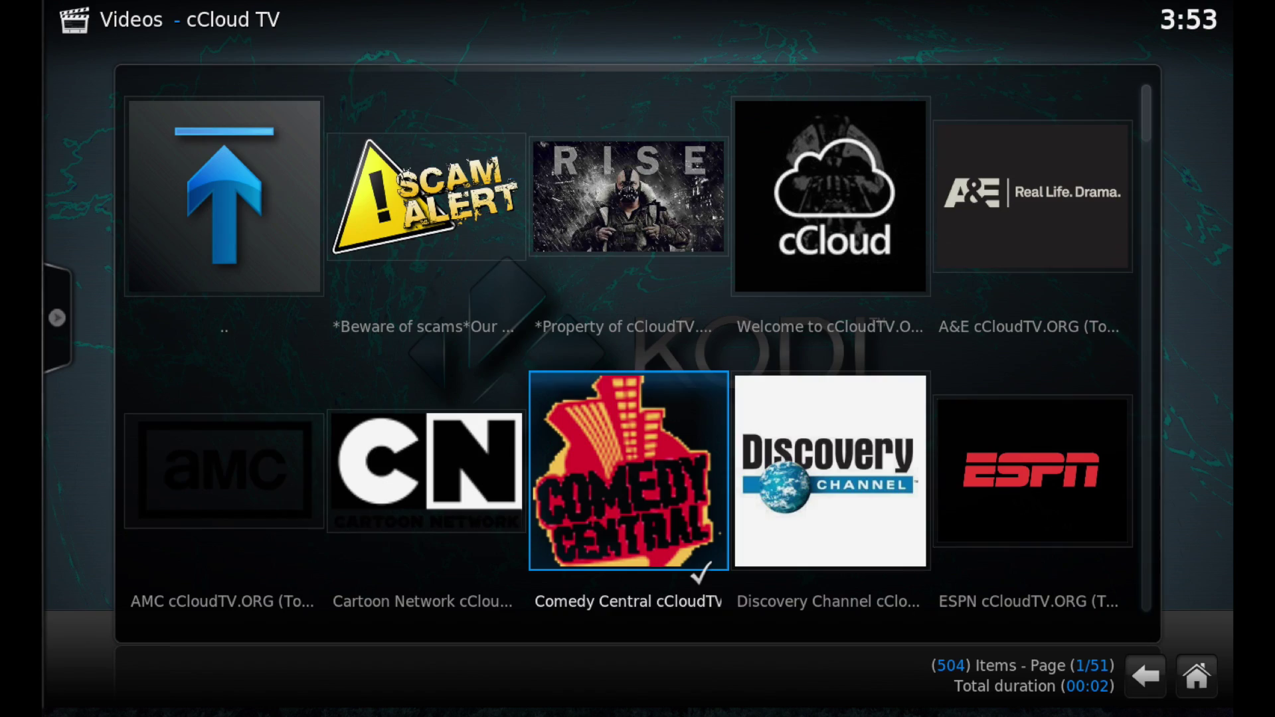
- Play Cartoon Network briefly, then stop playback and return to the channel grid
{"action": "key", "text": "Left"}
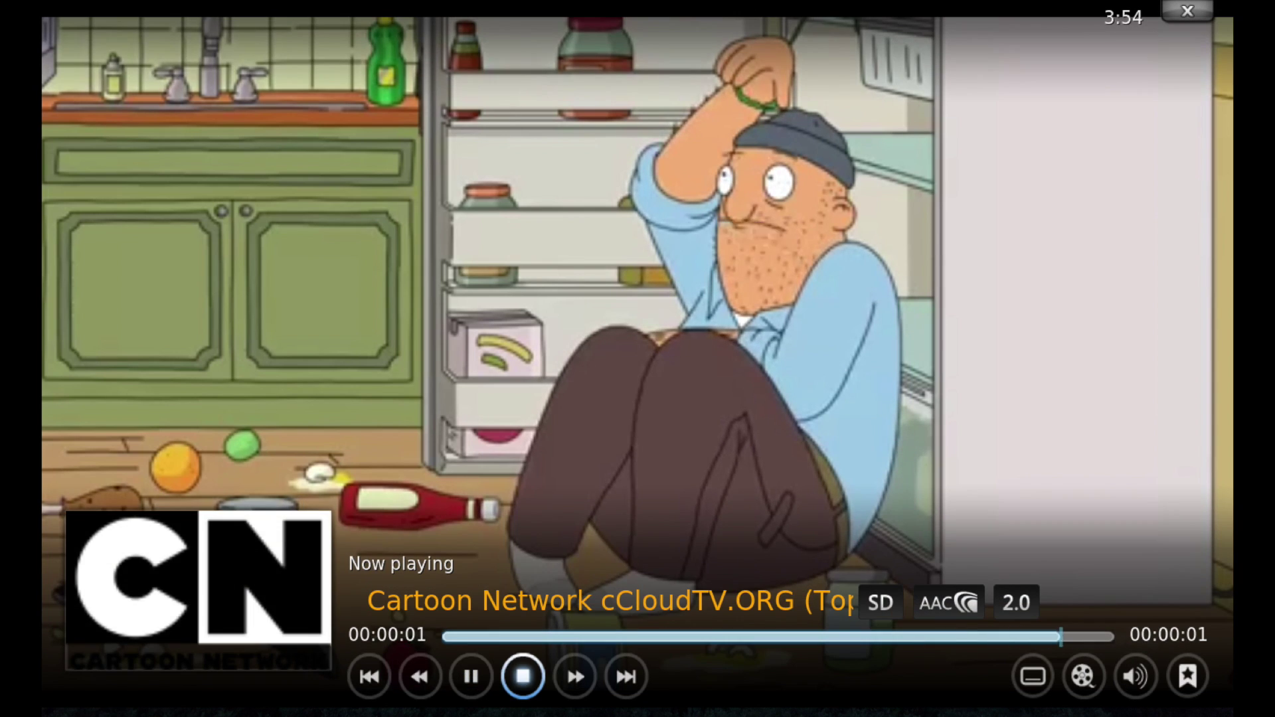
{"action": "key", "text": "Return"}
{"action": "key", "text": "Right"}
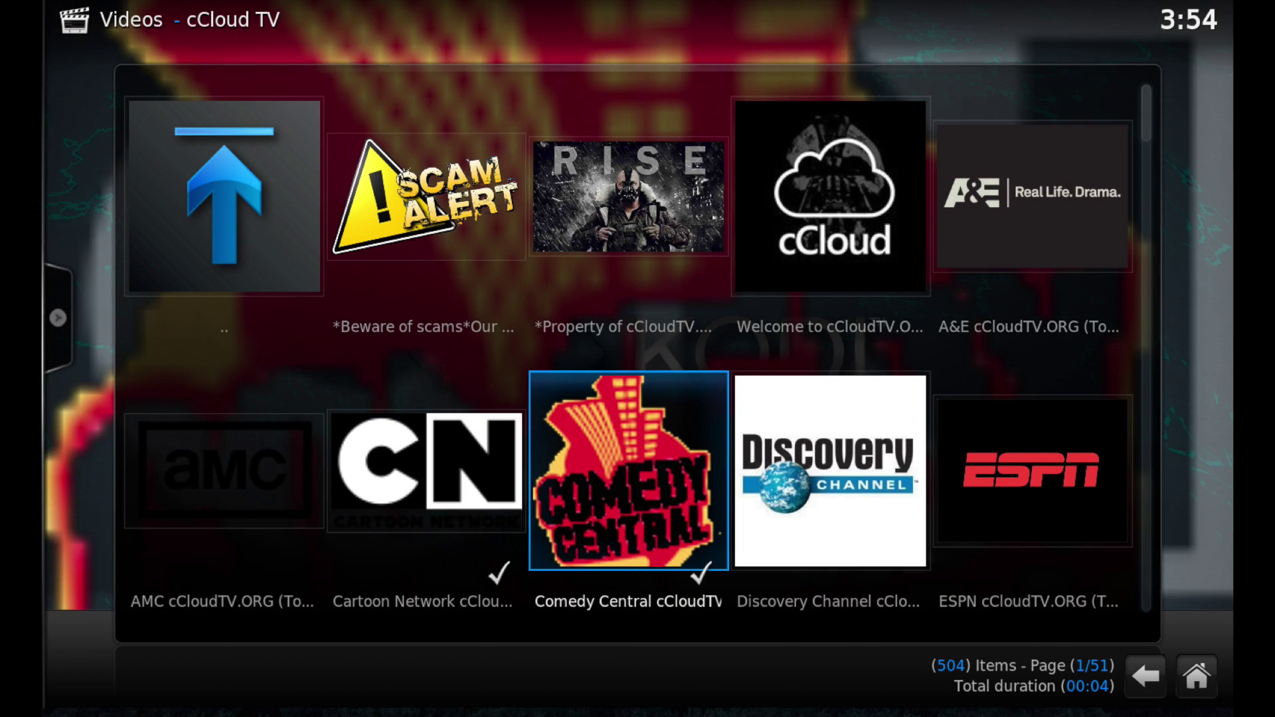
{"action": "key", "text": "Right"}
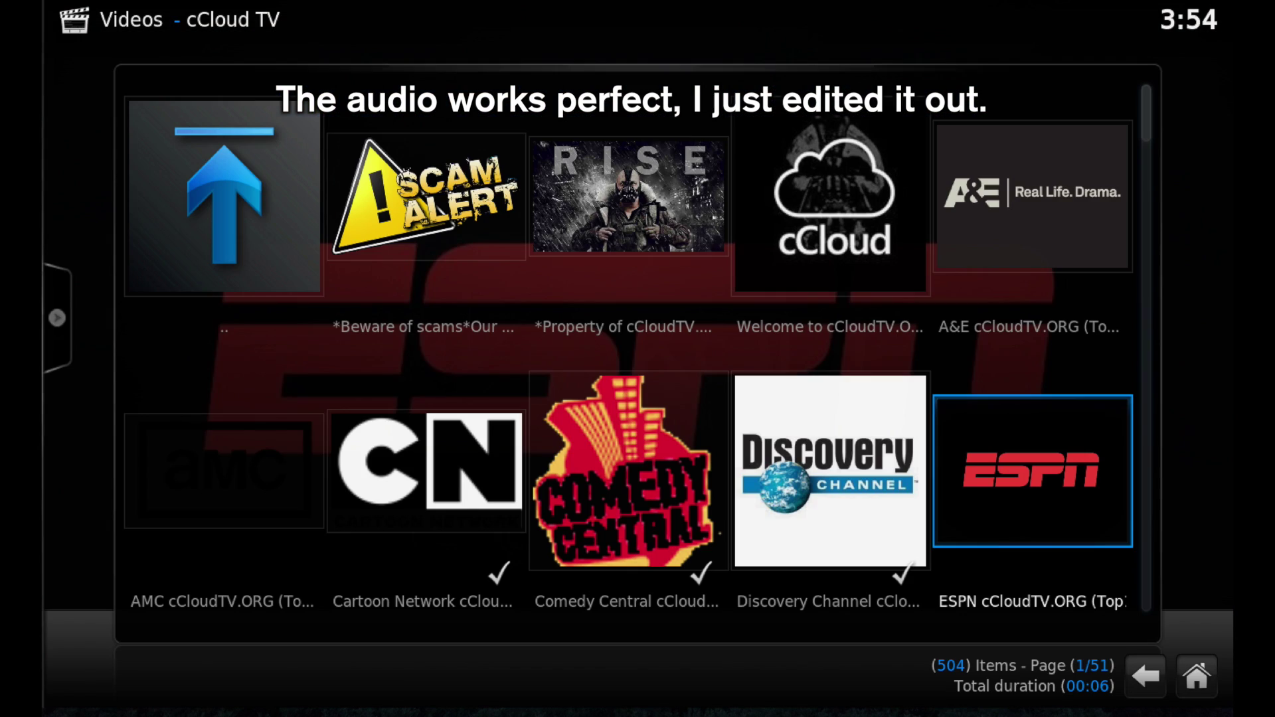
- Back out of cCloud TV to the Kodi home screen with Videos in front
{"action": "key", "text": "BackSpace"}
{"action": "key", "text": "BackSpace"}
{"action": "key", "text": "BackSpace"}
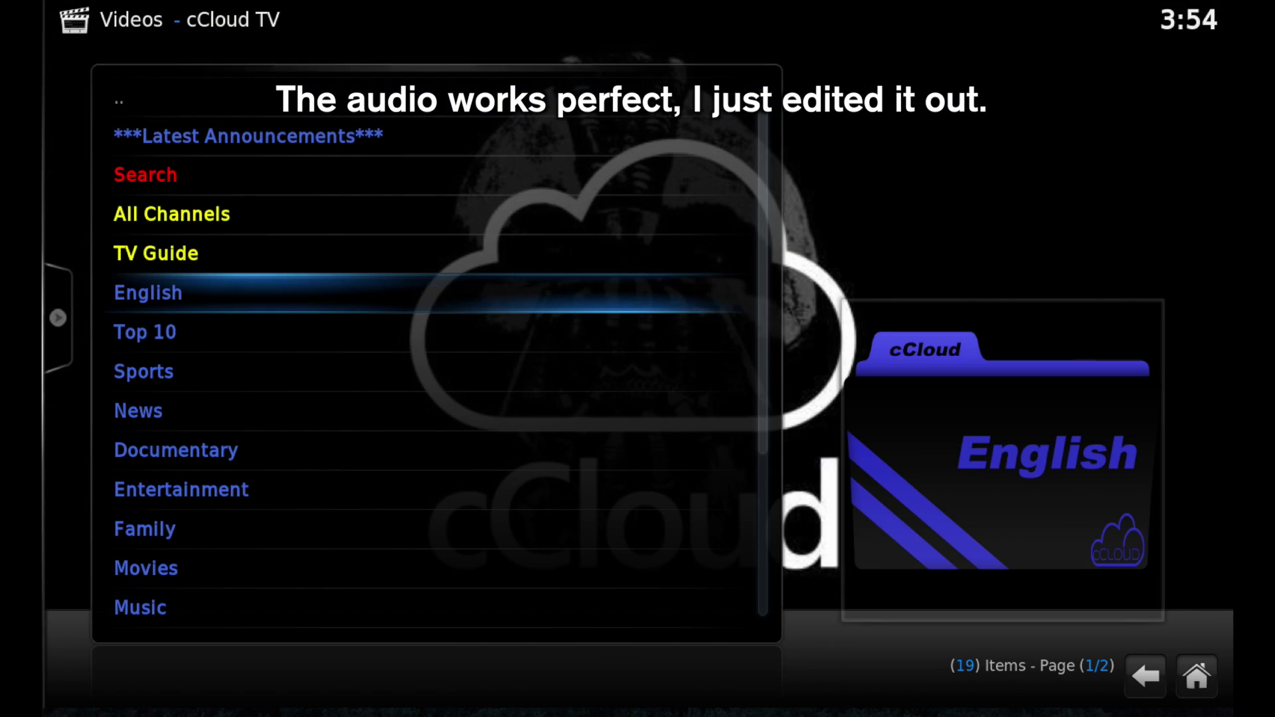
{"action": "key", "text": "BackSpace"}
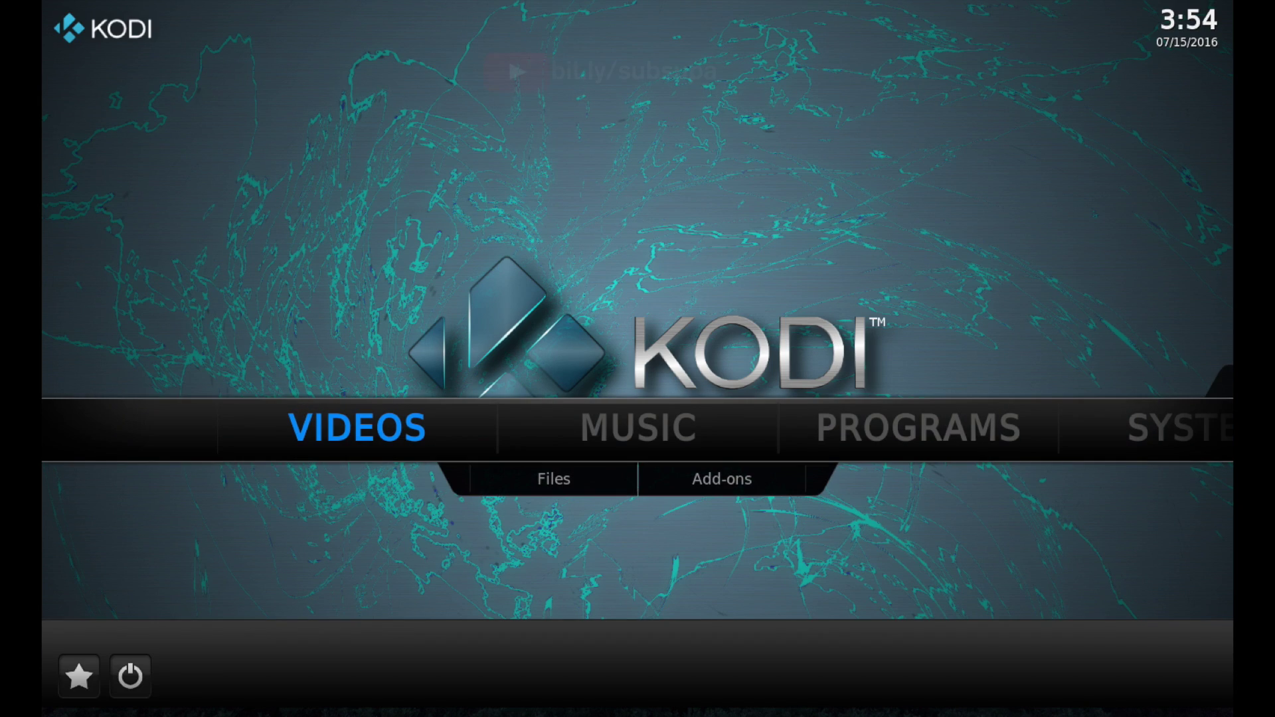